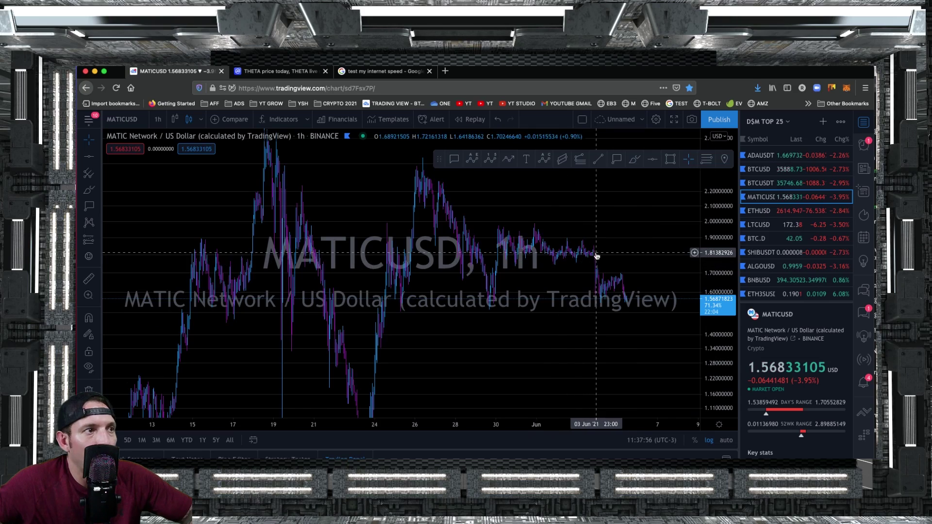
# Zoom in on the MATICUSD 1-hour Binance chart.
pyautogui.scroll(2, 597, 256)
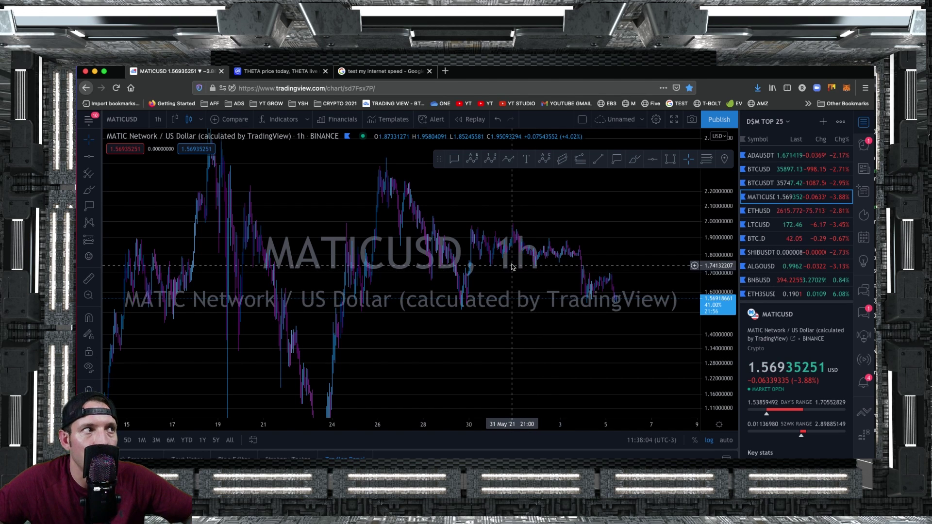
# Add the Relative Strength Index indicator to the MATICUSD chart.
pyautogui.click(274, 121)
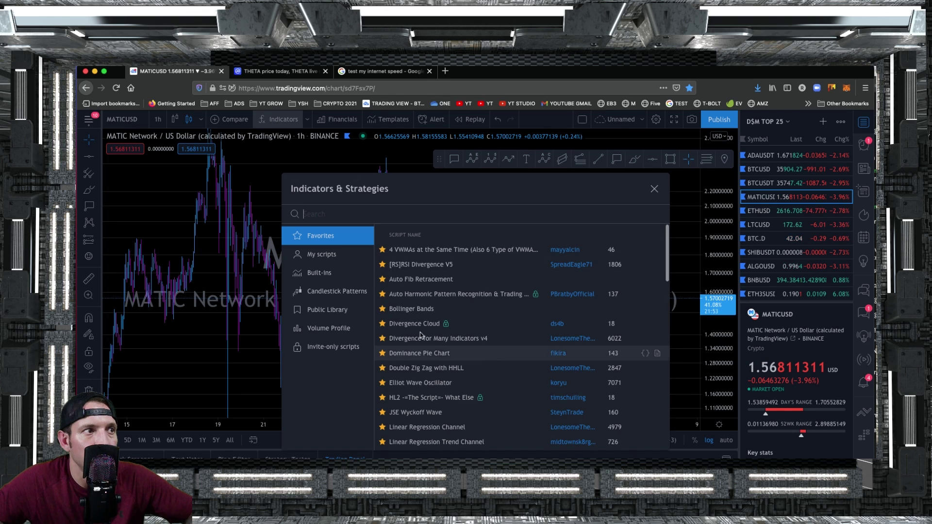
pyautogui.write('RSI')
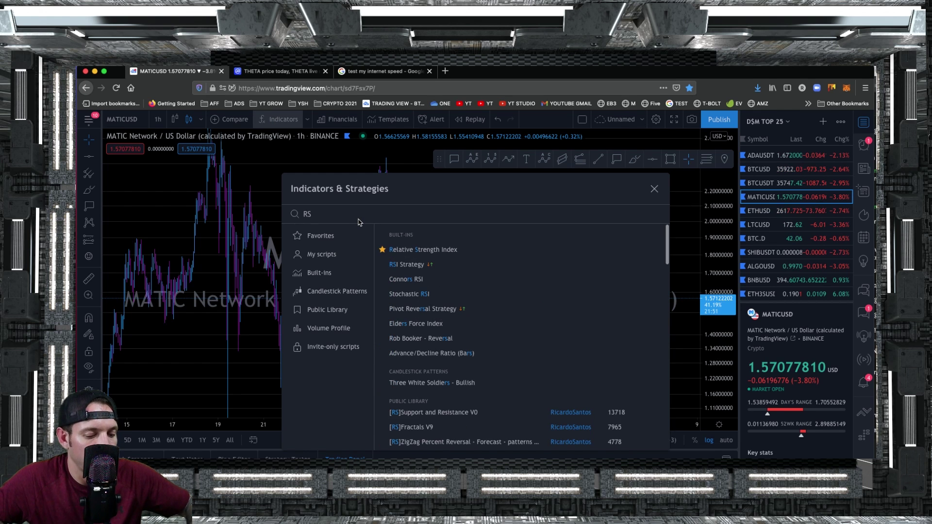
pyautogui.click(408, 250)
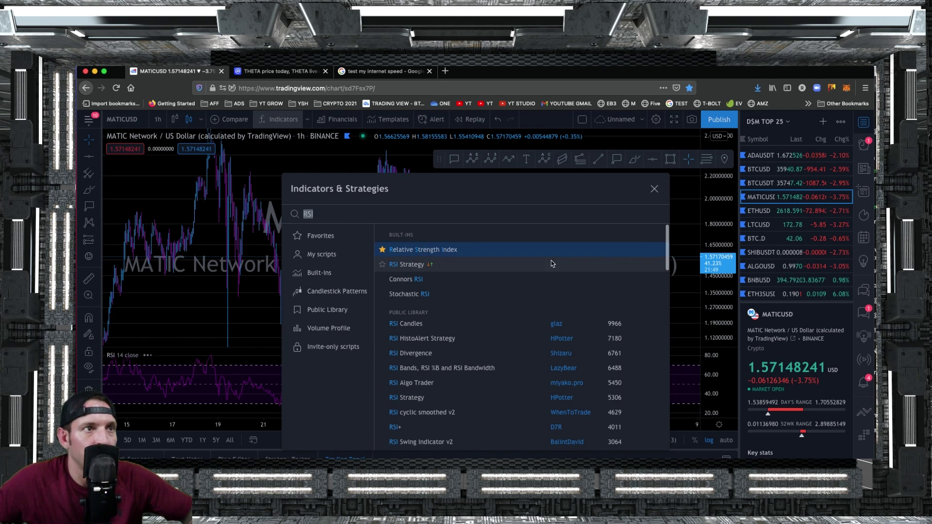
pyautogui.click(654, 189)
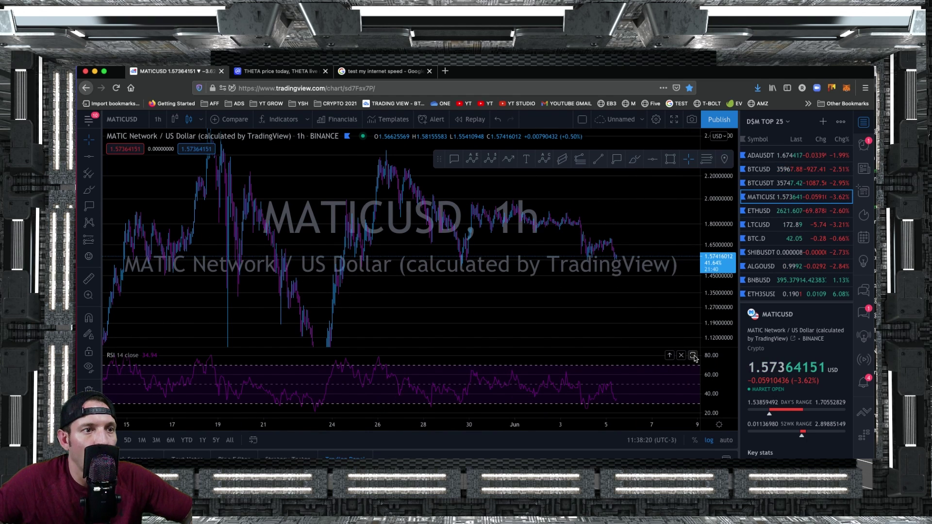
# Maximize the RSI pane and change the RSI length to 30.
pyautogui.click(693, 356)
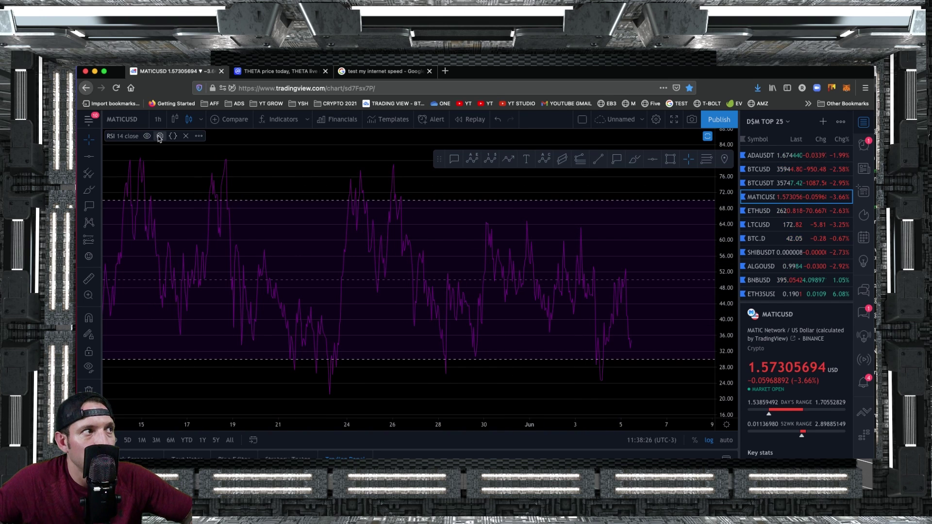
pyautogui.click(159, 136)
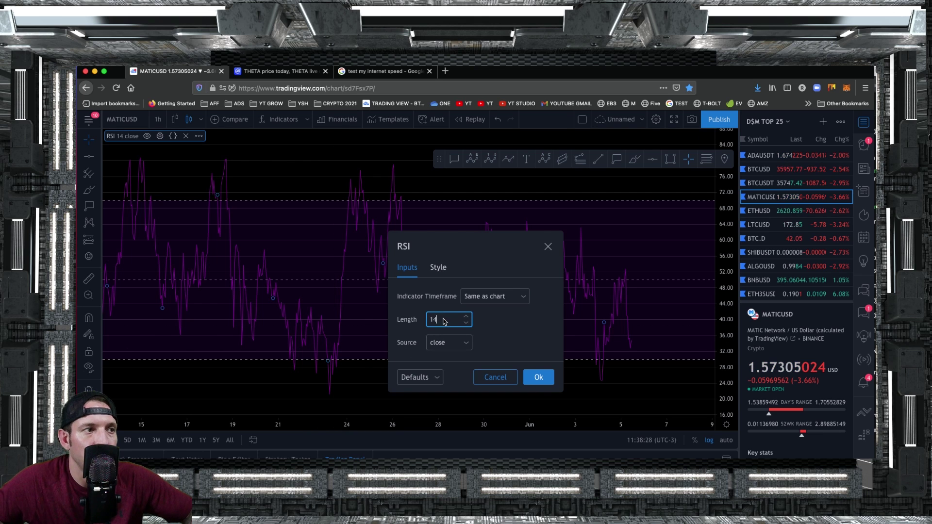
pyautogui.write('3')
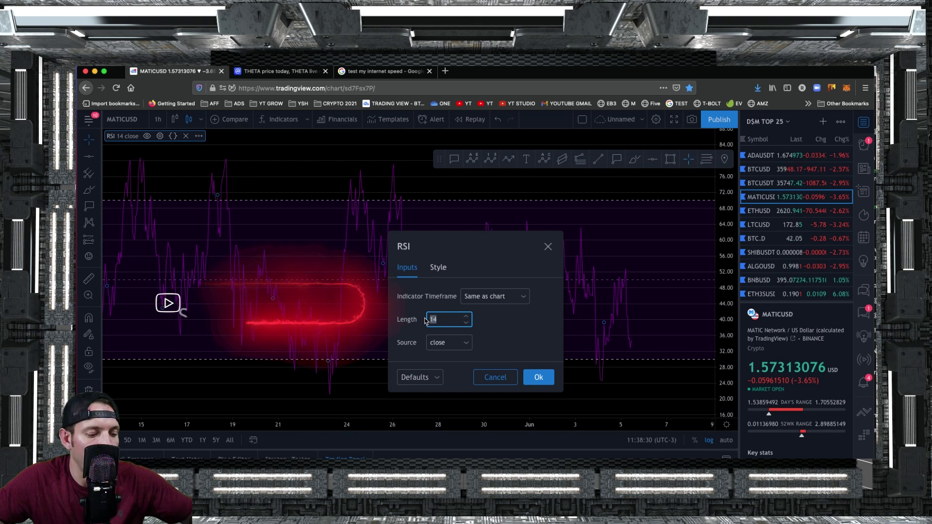
pyautogui.write('0')
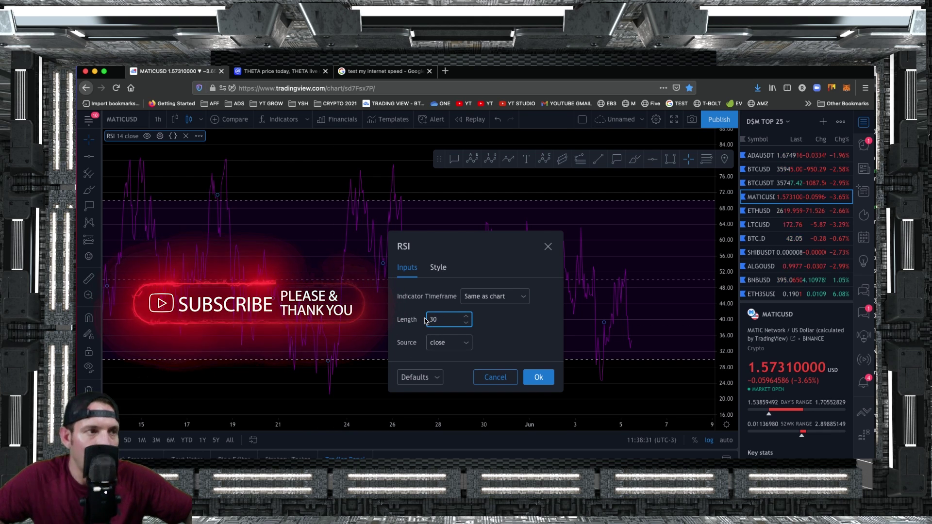
pyautogui.click(539, 377)
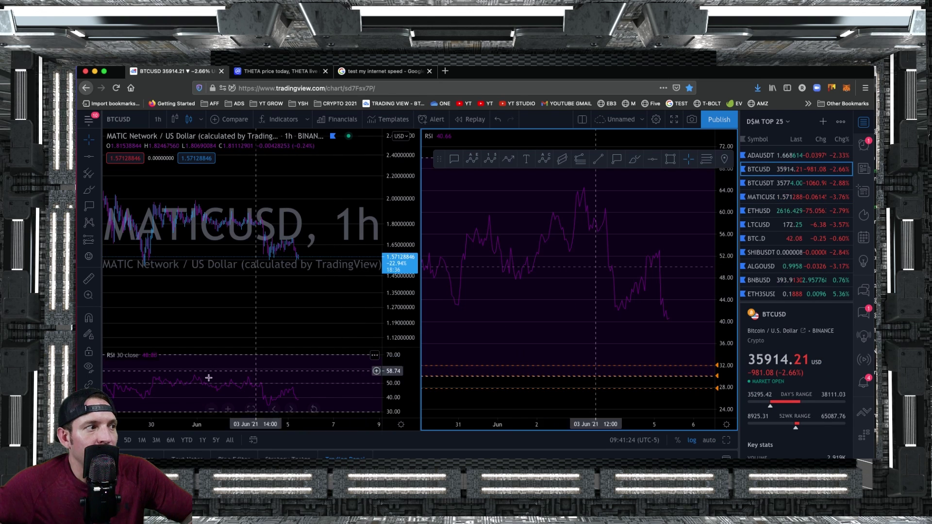
# Zoom out the left MATICUSD chart and compress its price scale so all candles fit.
pyautogui.moveTo(123, 358)
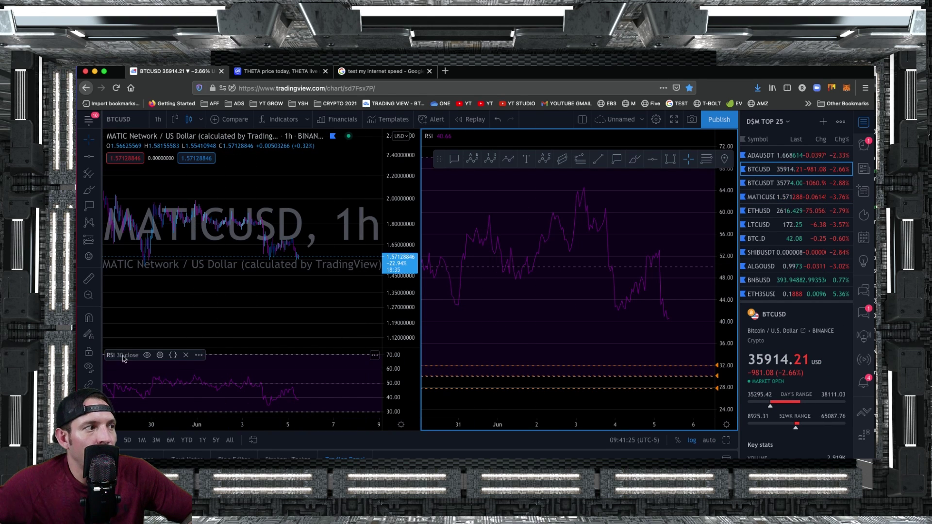
pyautogui.click(306, 312)
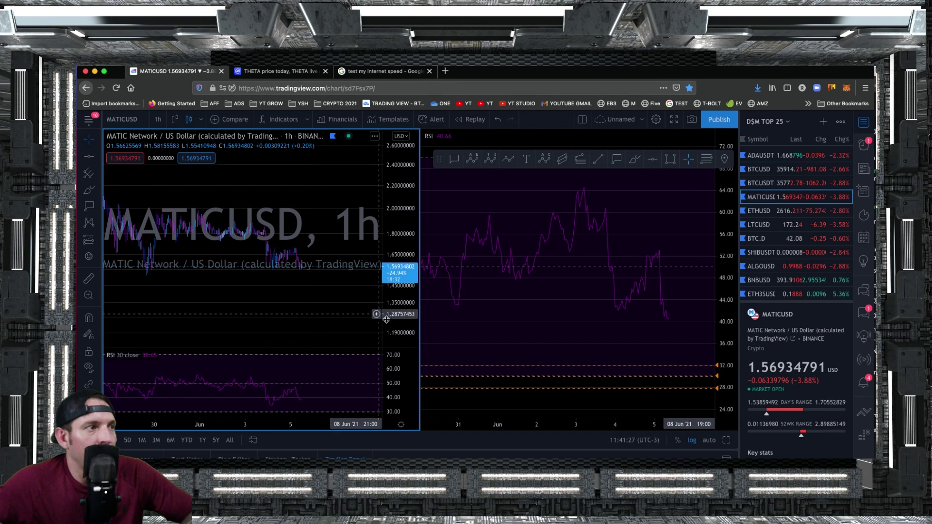
pyautogui.scroll(-5, 383, 201)
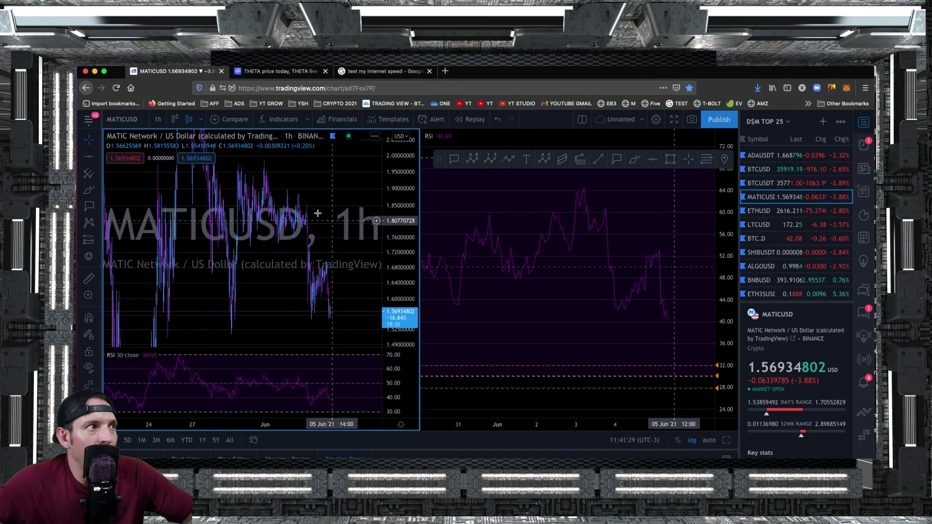
pyautogui.moveTo(383, 201); pyautogui.dragTo(383, 228)
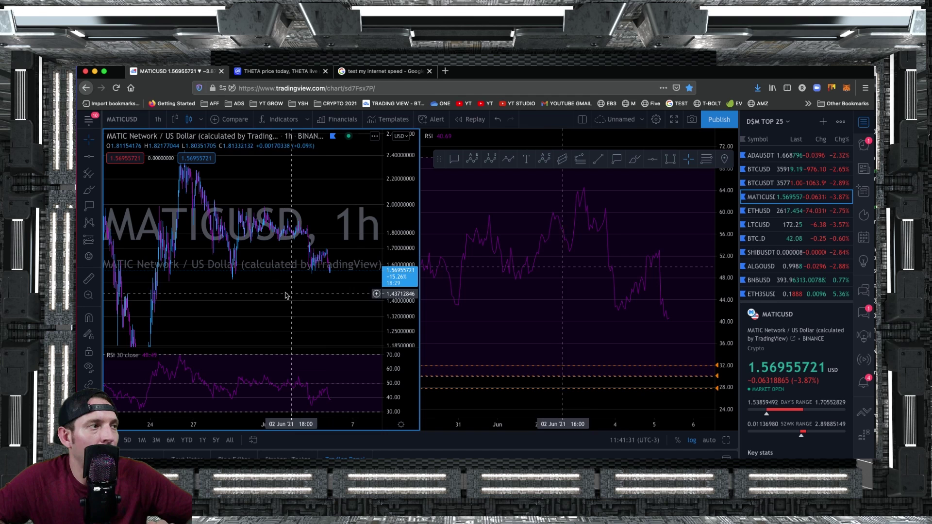
# Check the right chart's RSI settings and the layout choices, leaving both unchanged.
pyautogui.doubleClick(544, 262)
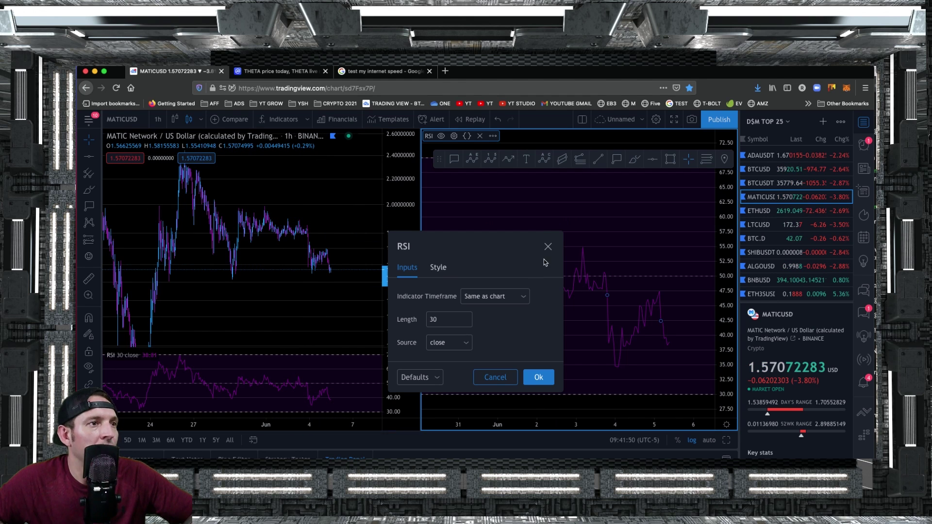
pyautogui.click(548, 247)
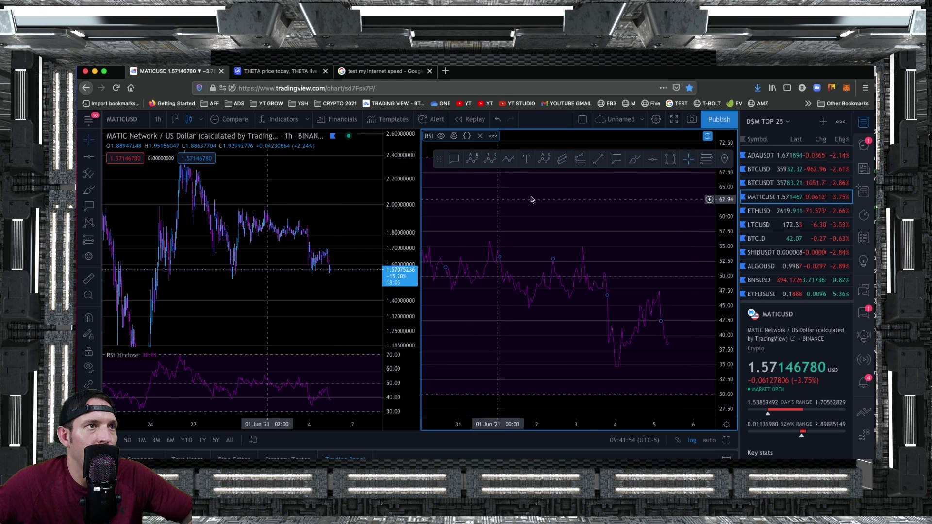
pyautogui.click(582, 120)
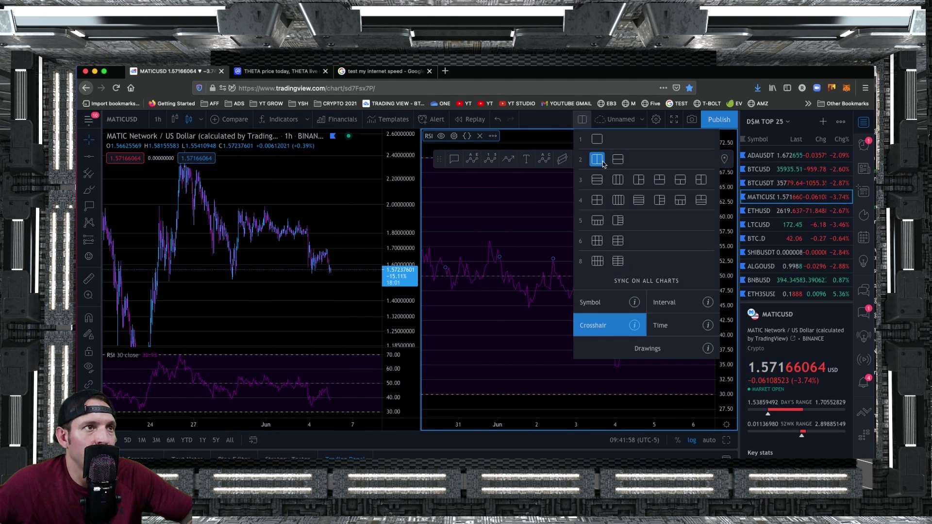
pyautogui.click(754, 199)
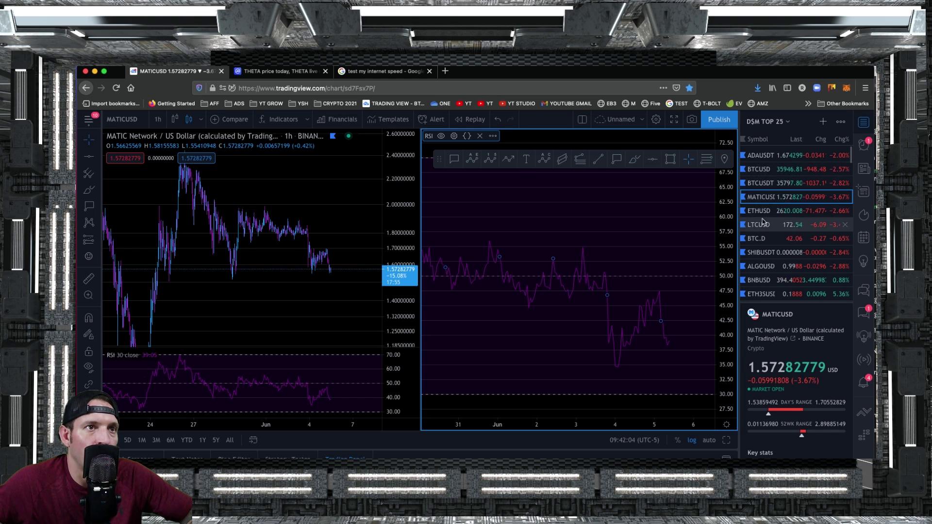
pyautogui.click(823, 123)
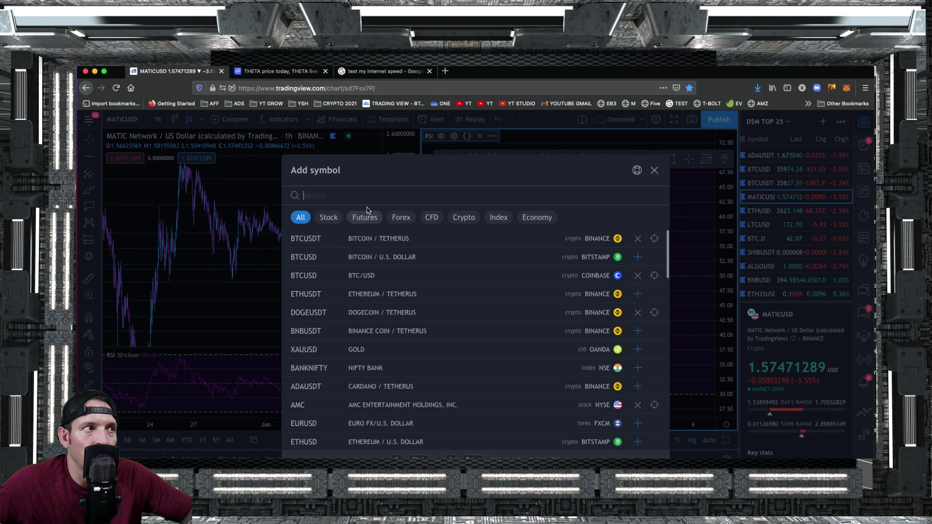
pyautogui.write('MA')
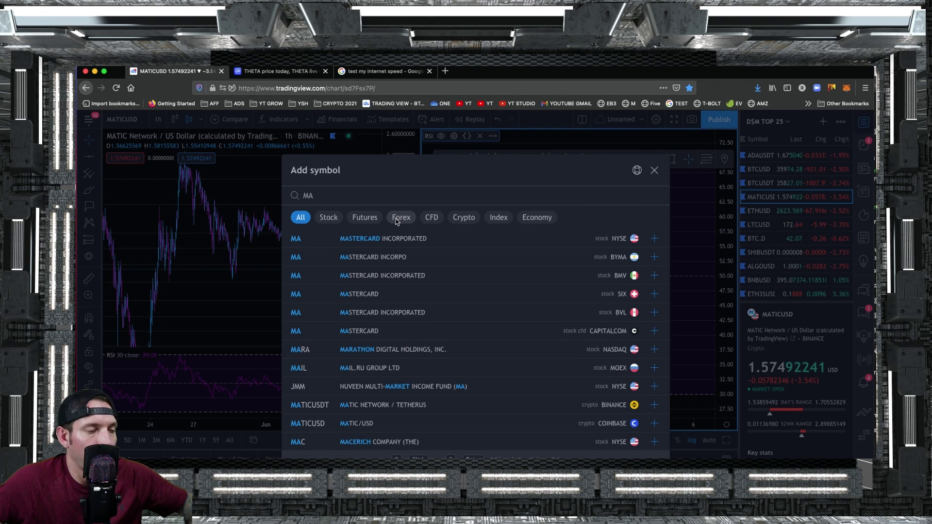
pyautogui.write('TI')
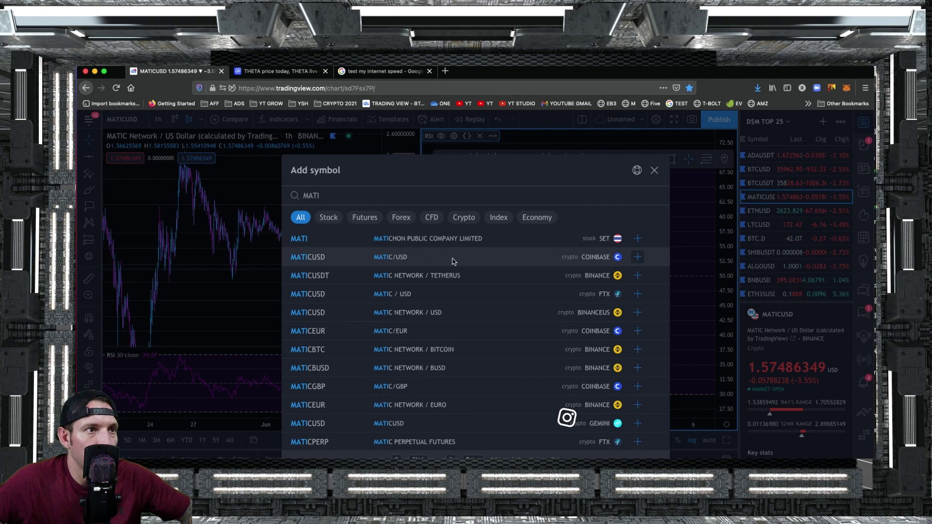
pyautogui.click(654, 170)
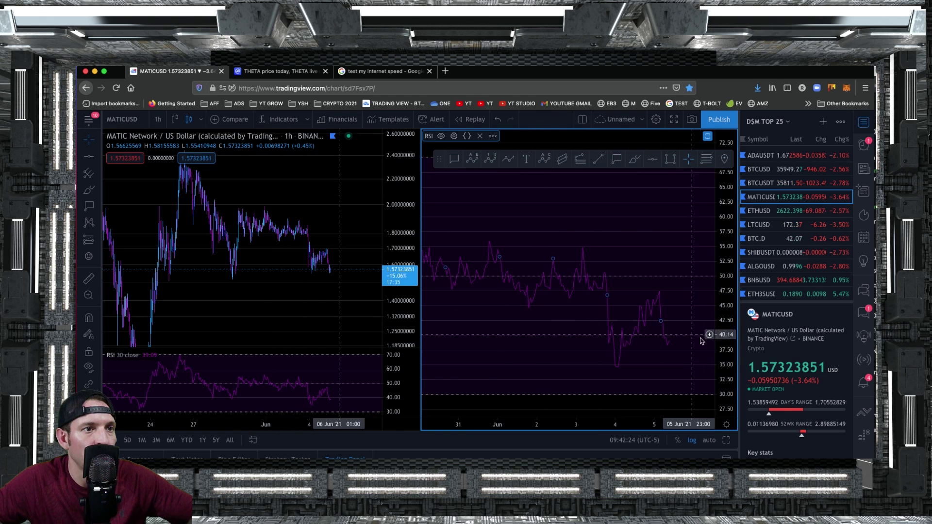
pyautogui.moveTo(727, 345); pyautogui.dragTo(726, 272)
pyautogui.scroll(3, 665, 272)
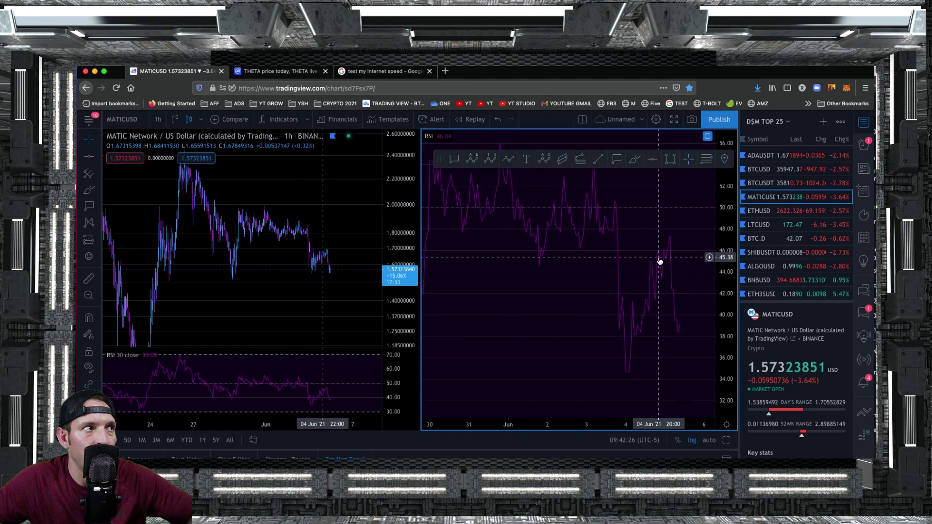
pyautogui.click(201, 121)
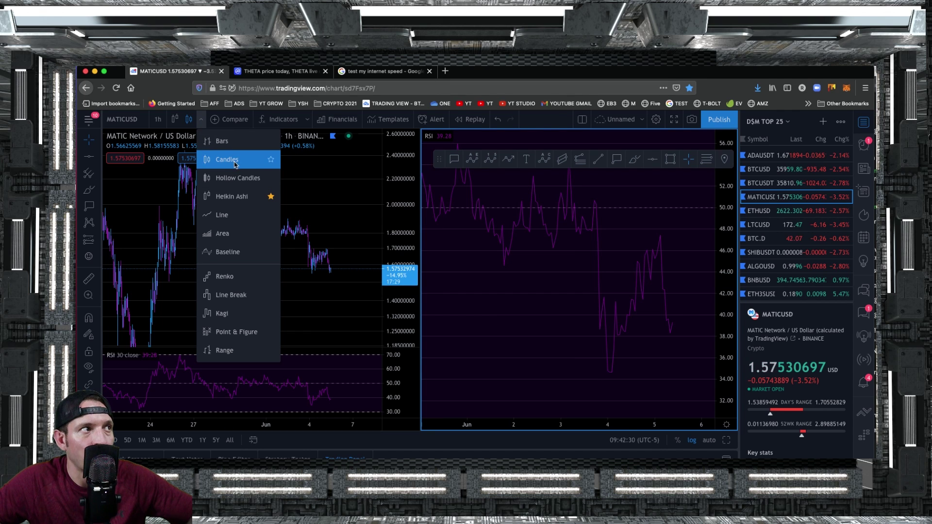
pyautogui.click(194, 121)
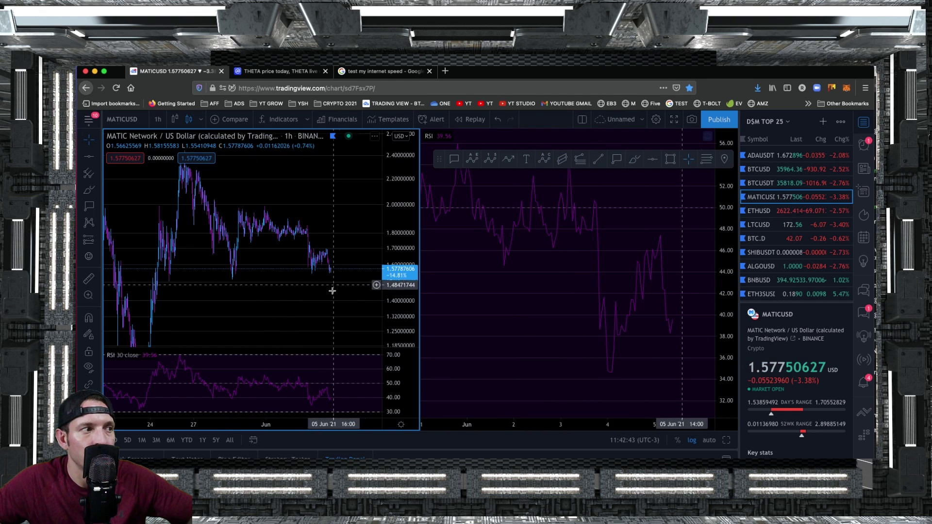
pyautogui.scroll(-2, 302, 264)
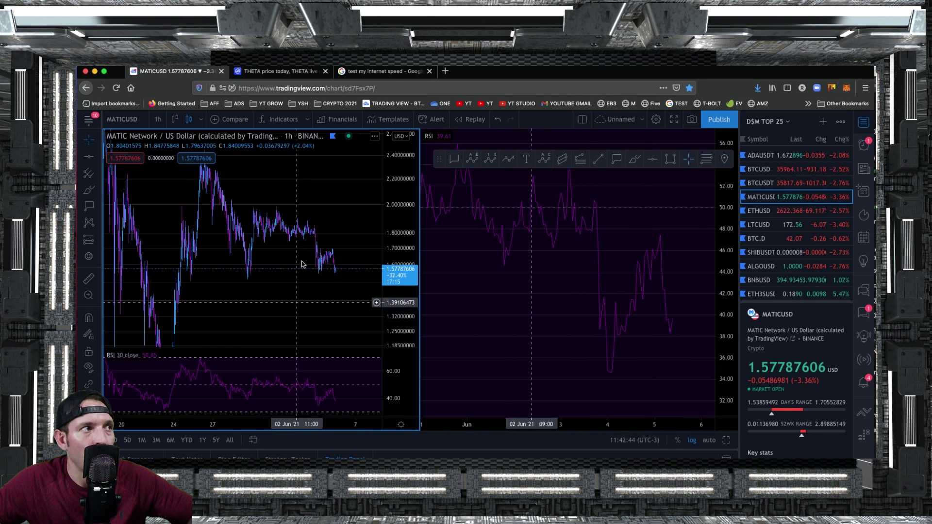
pyautogui.click(275, 121)
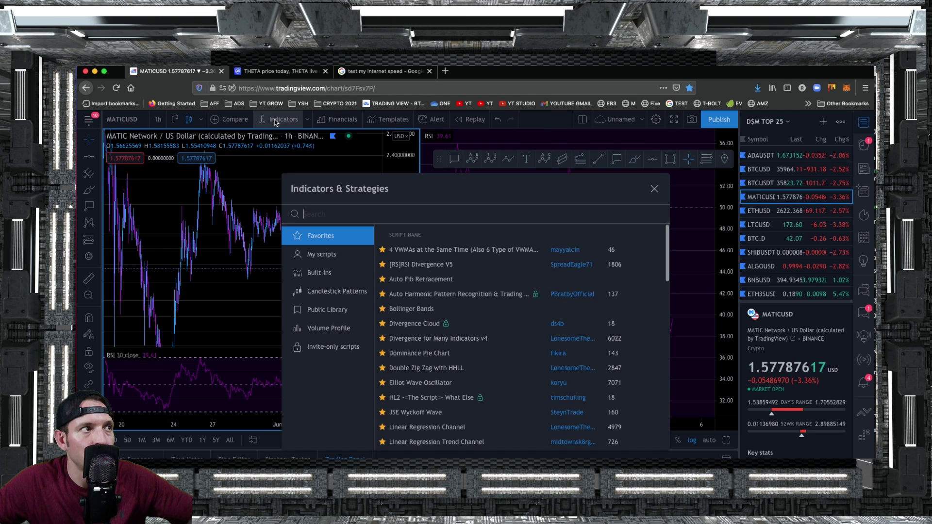
pyautogui.click(654, 189)
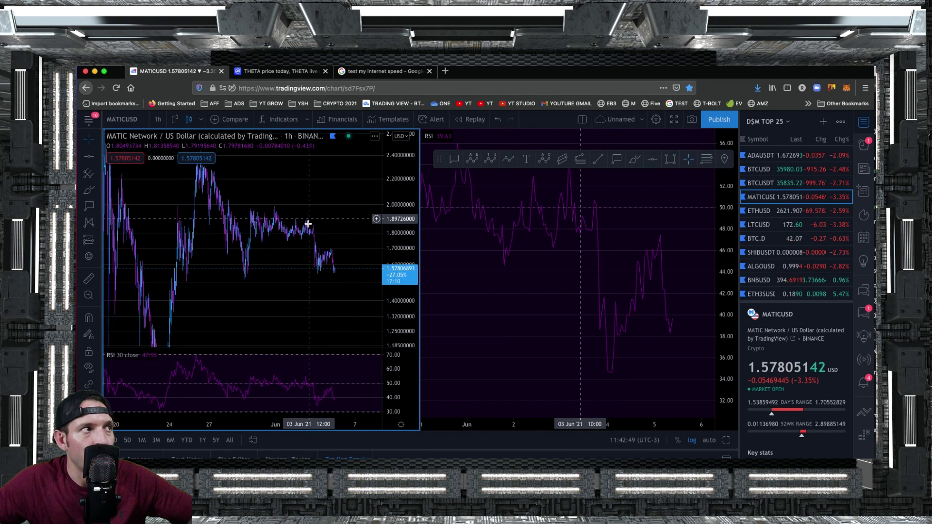
pyautogui.click(158, 121)
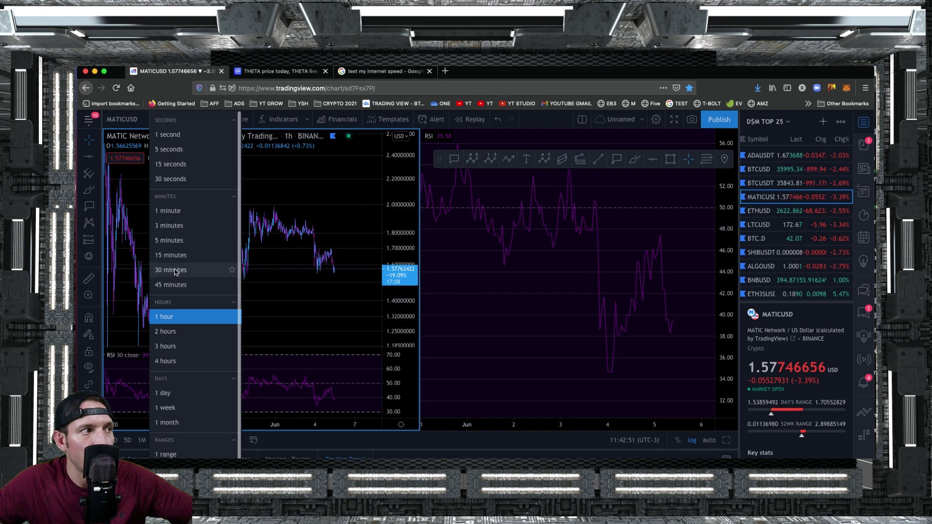
pyautogui.click(298, 271)
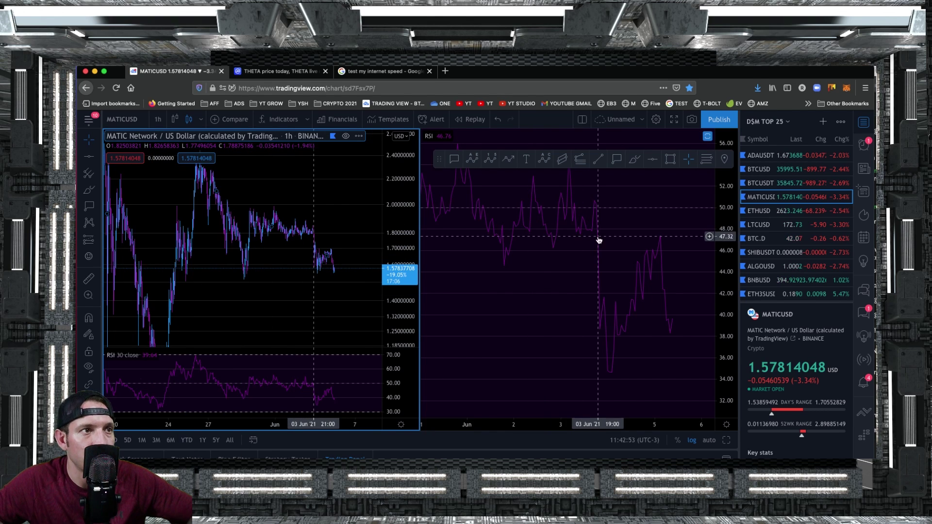
pyautogui.click(513, 247)
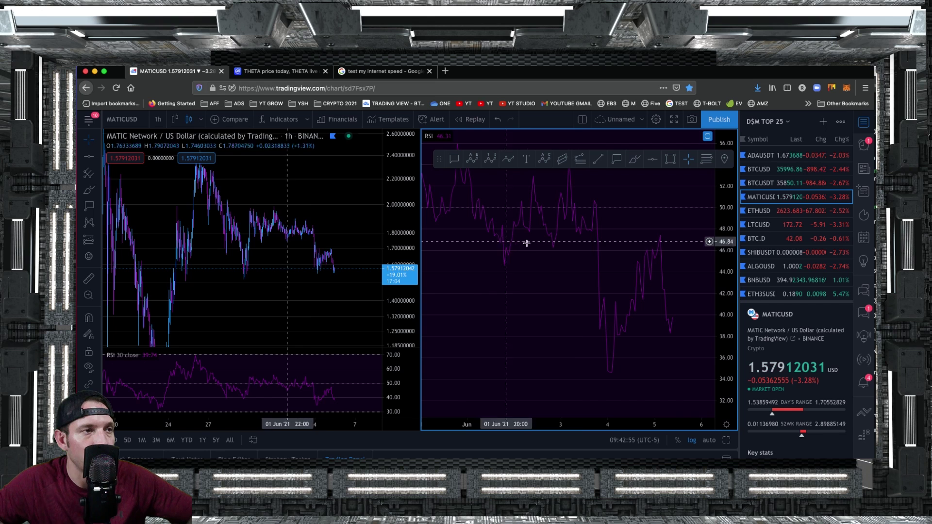
pyautogui.click(349, 400)
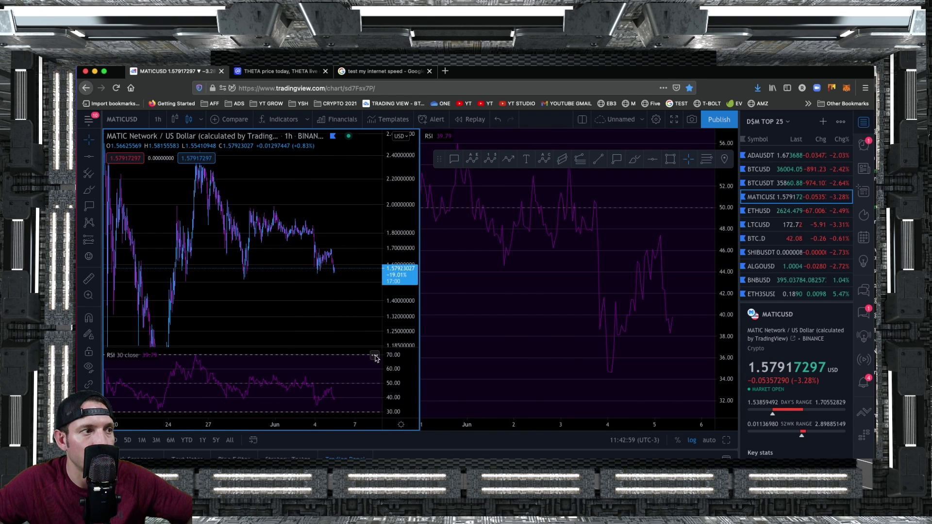
# Widen the RSI chart to mid-April–June and draw a horizontal support line at 35.13.
pyautogui.scroll(-3, 374, 358)
pyautogui.scroll(-3, 679, 291)
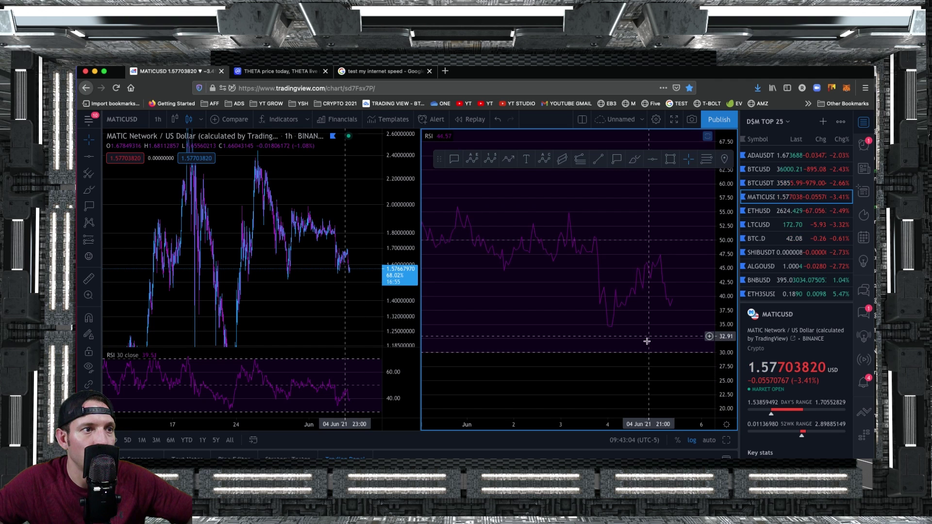
pyautogui.scroll(-5, 647, 337)
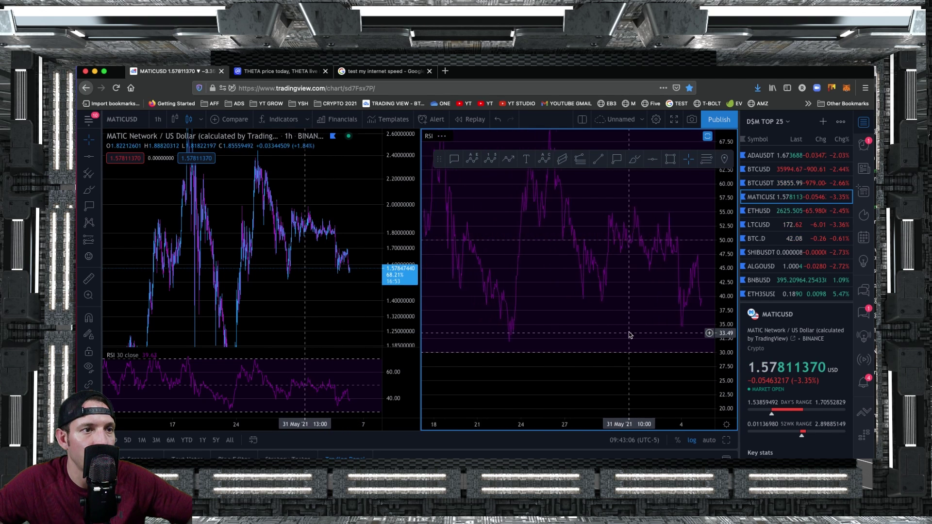
pyautogui.scroll(-5, 611, 350)
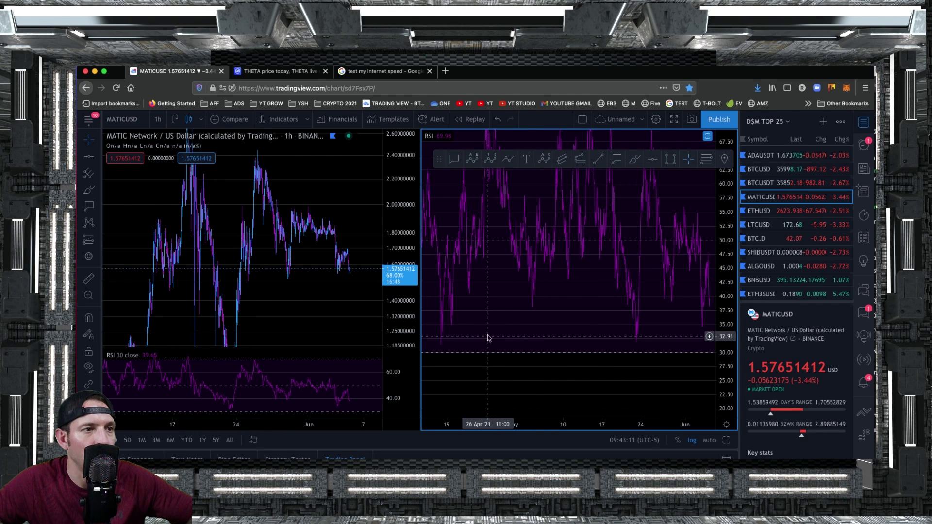
pyautogui.hscroll(2, 648, 338)
pyautogui.hscroll(-1, 648, 338)
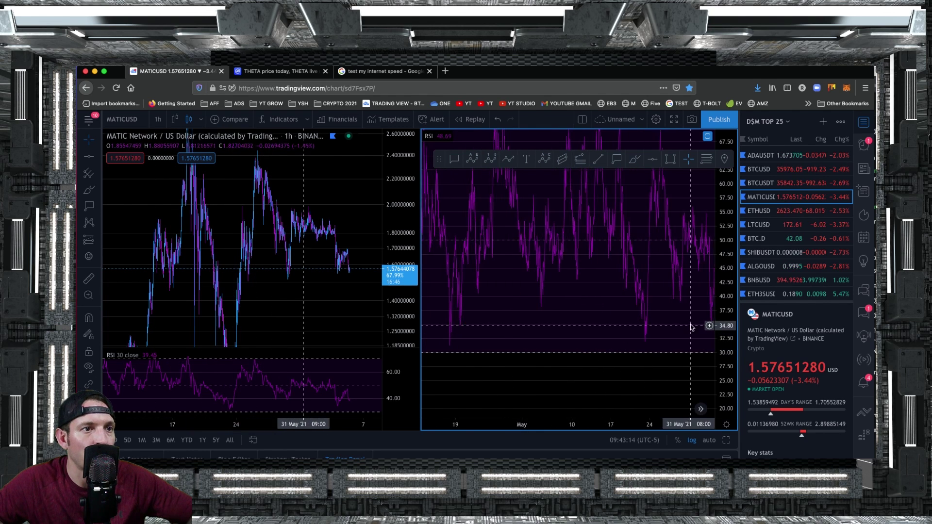
pyautogui.hscroll(-1, 691, 328)
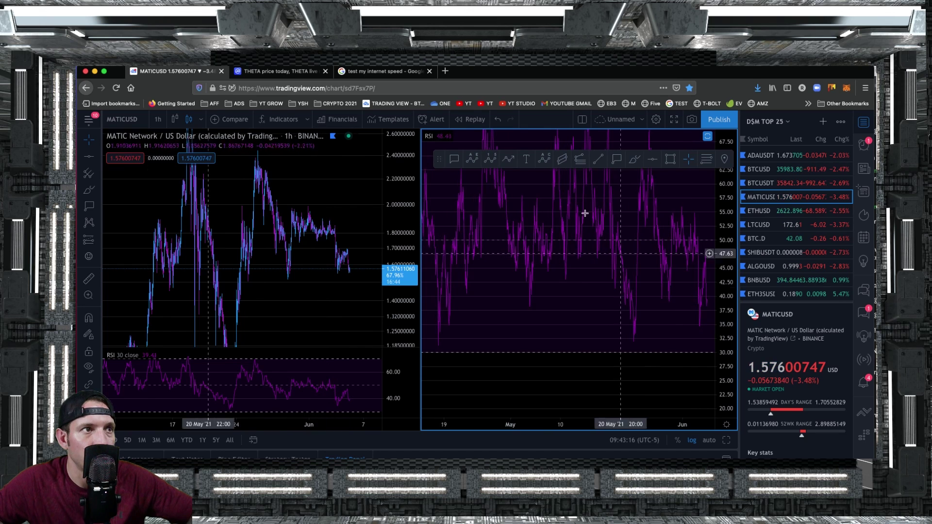
pyautogui.click(653, 161)
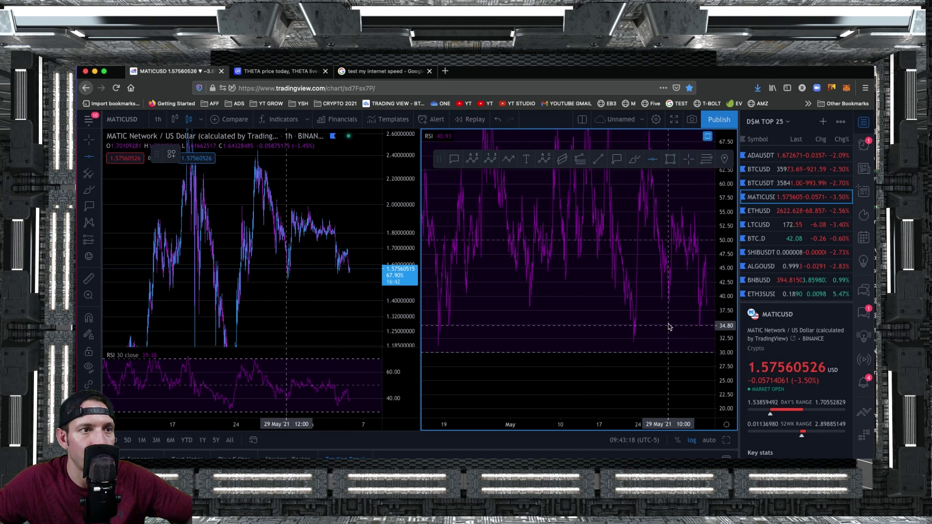
pyautogui.click(669, 324)
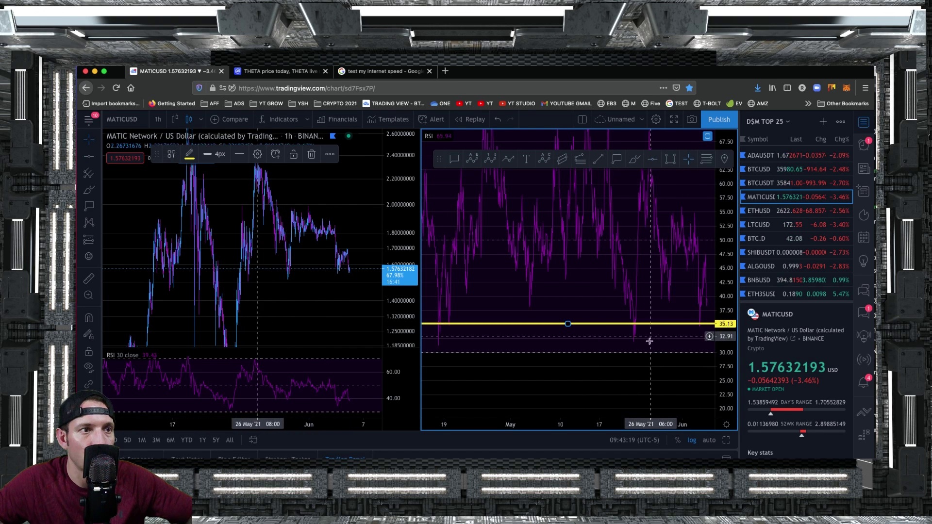
# Add a price label at 34.72 where the RSI touches the support line.
pyautogui.click(618, 164)
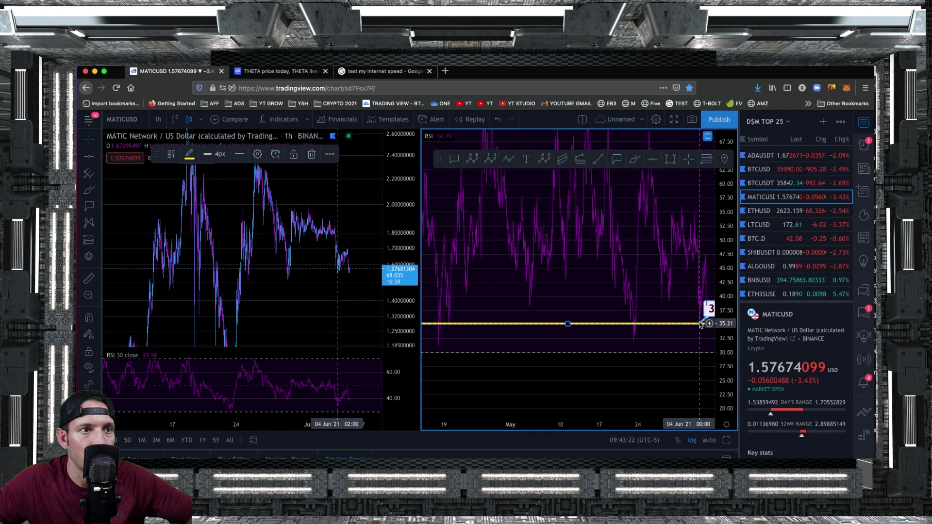
pyautogui.click(700, 324)
pyautogui.hscroll(5, 657, 296)
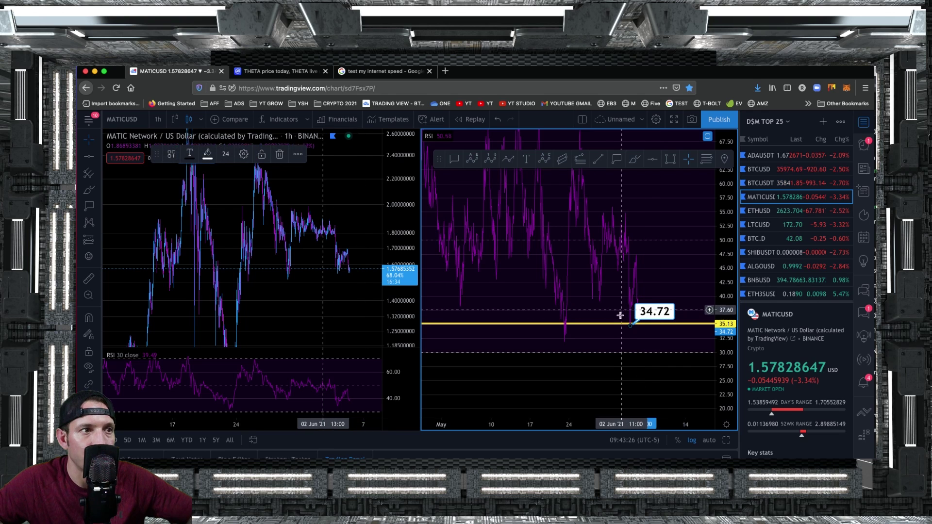
# Bring earlier RSI dates into view and label the dip at 35.38.
pyautogui.moveTo(507, 306); pyautogui.dragTo(633, 183)
pyautogui.click(491, 319)
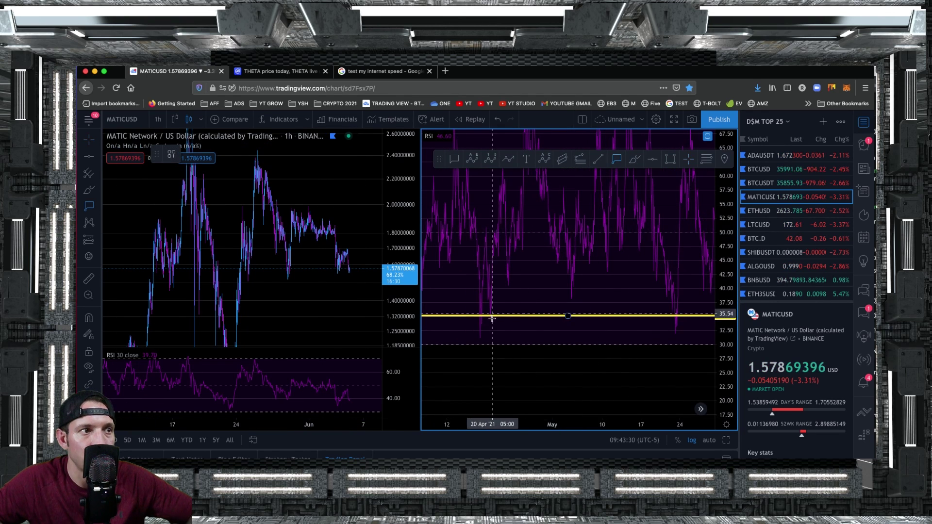
pyautogui.click(491, 318)
# Label the late-May and April RSI dips at 31.92, then fit MATIC's full price history.
pyautogui.hscroll(3, 604, 308)
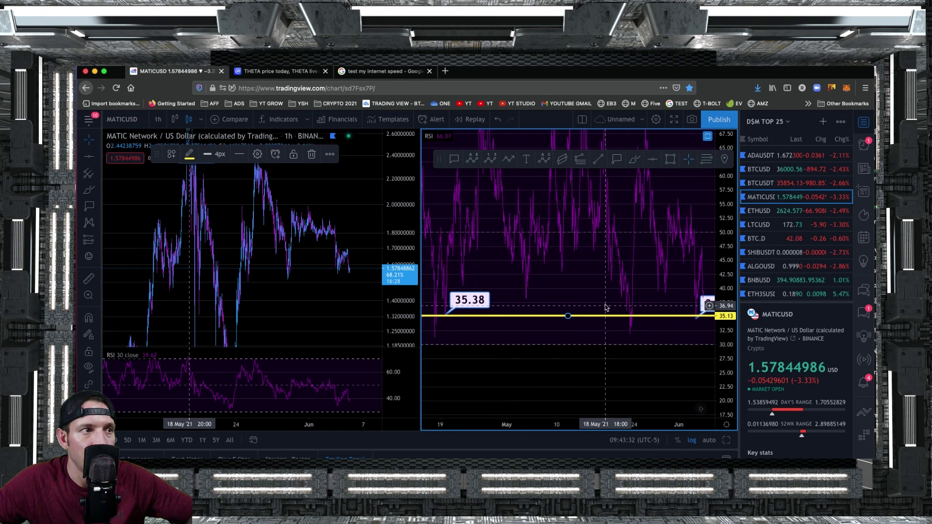
pyautogui.click(617, 160)
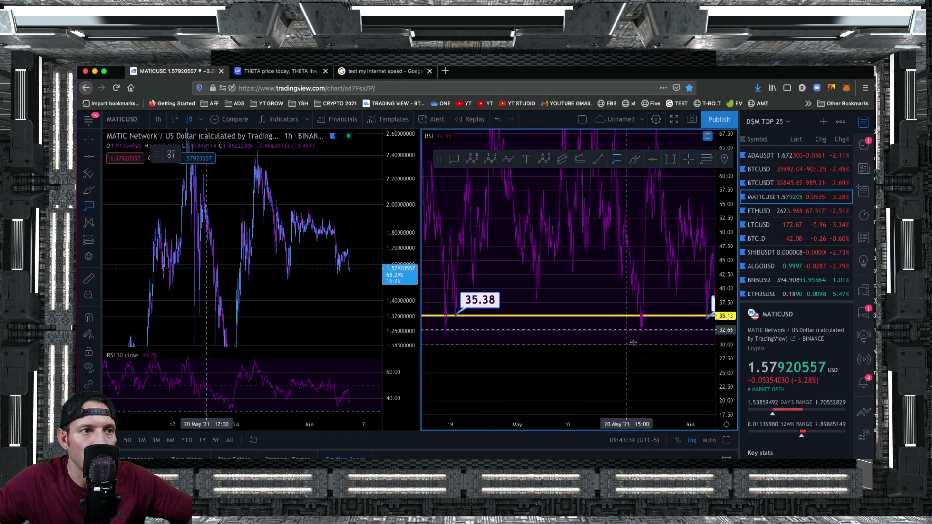
pyautogui.click(641, 335)
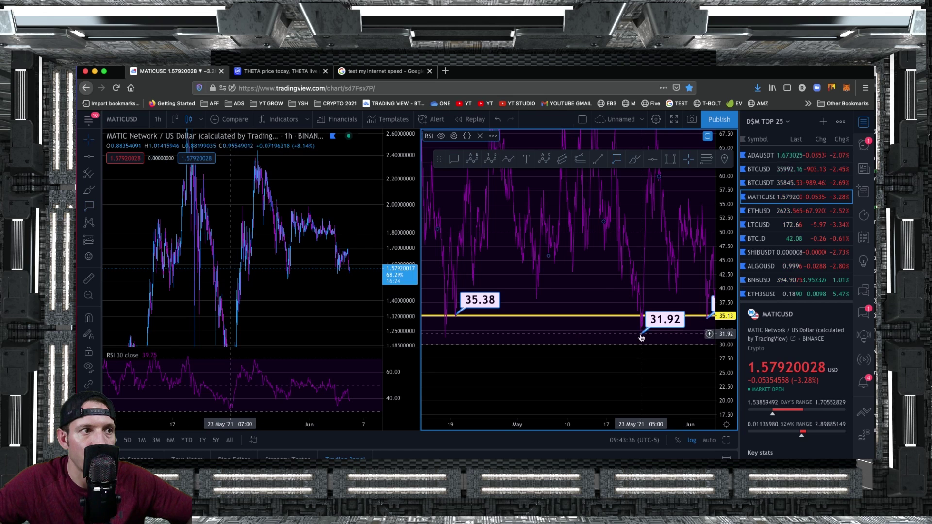
pyautogui.click(615, 164)
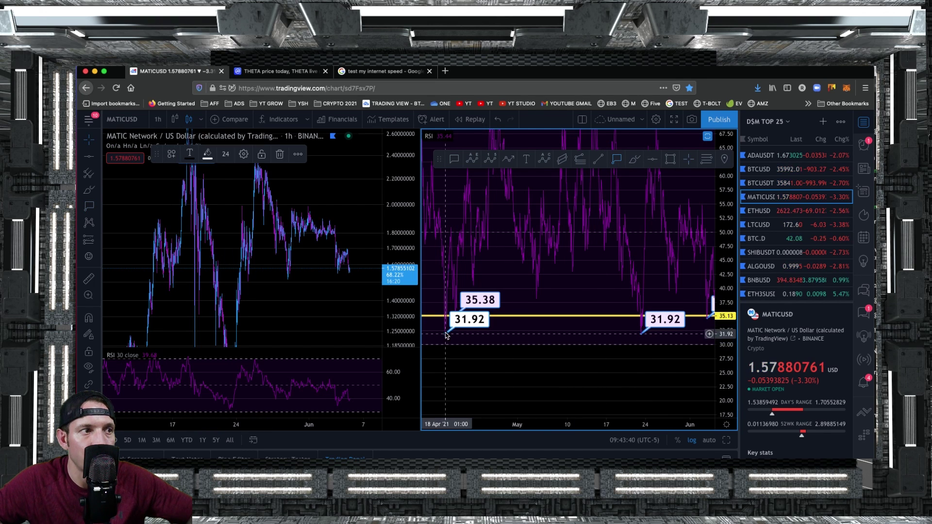
pyautogui.click(446, 335)
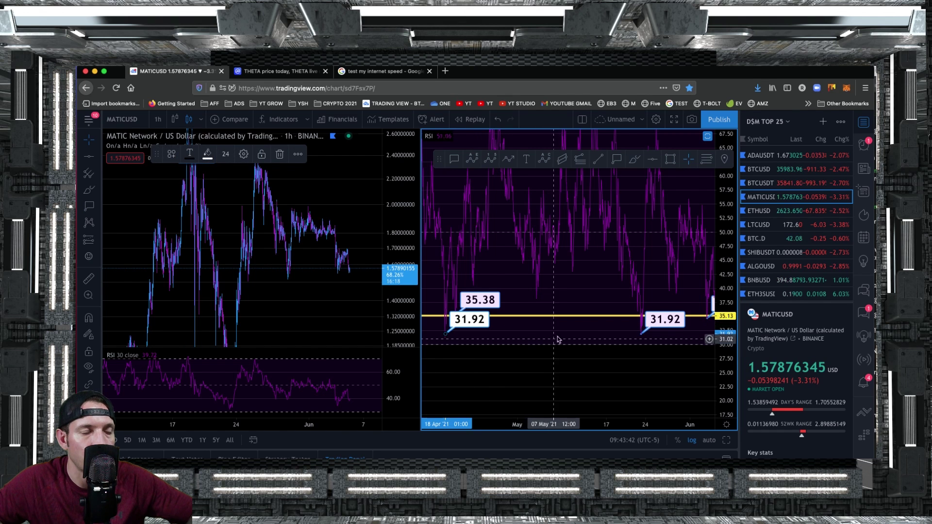
pyautogui.moveTo(391, 219); pyautogui.dragTo(391, 276)
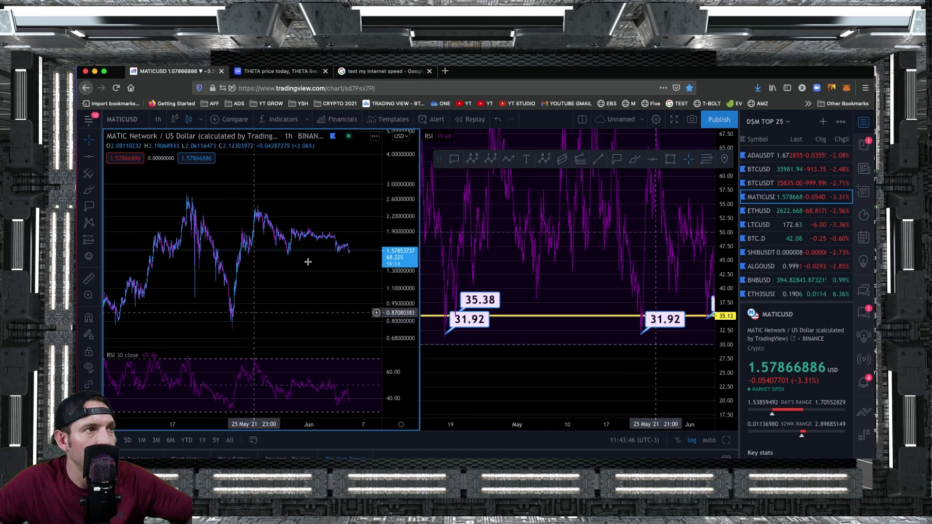
# Label MATIC's late-May low at 0.75662944 and its mid-April low at 0.29374753.
pyautogui.click(234, 330)
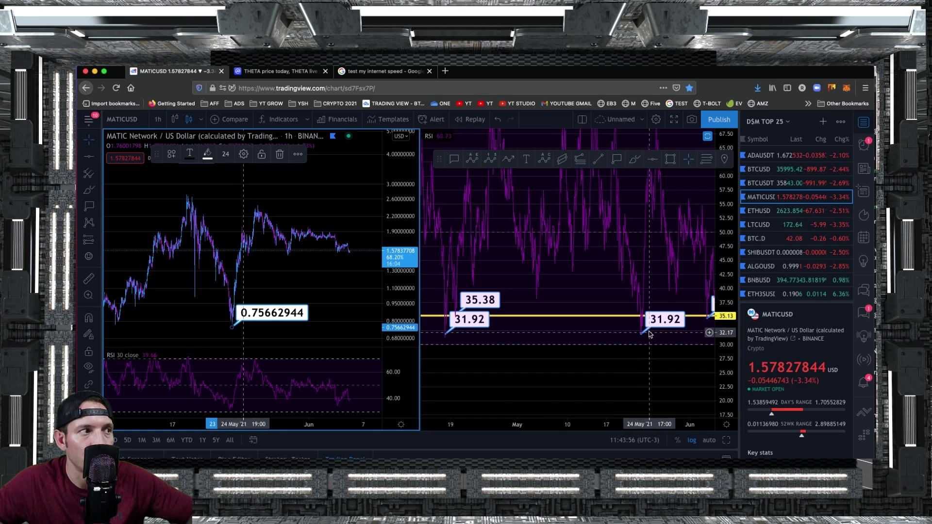
pyautogui.scroll(2, 307, 280)
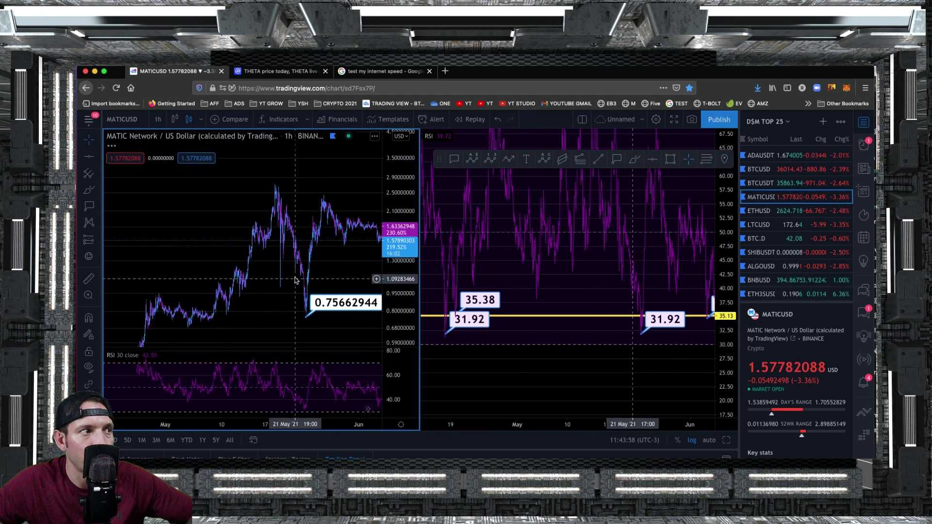
pyautogui.moveTo(119, 311); pyautogui.dragTo(251, 308)
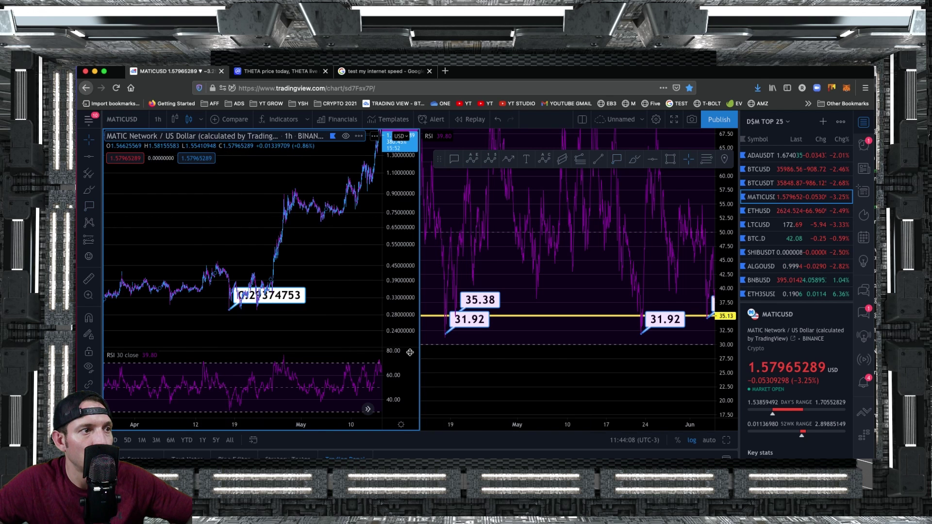
pyautogui.click(446, 339)
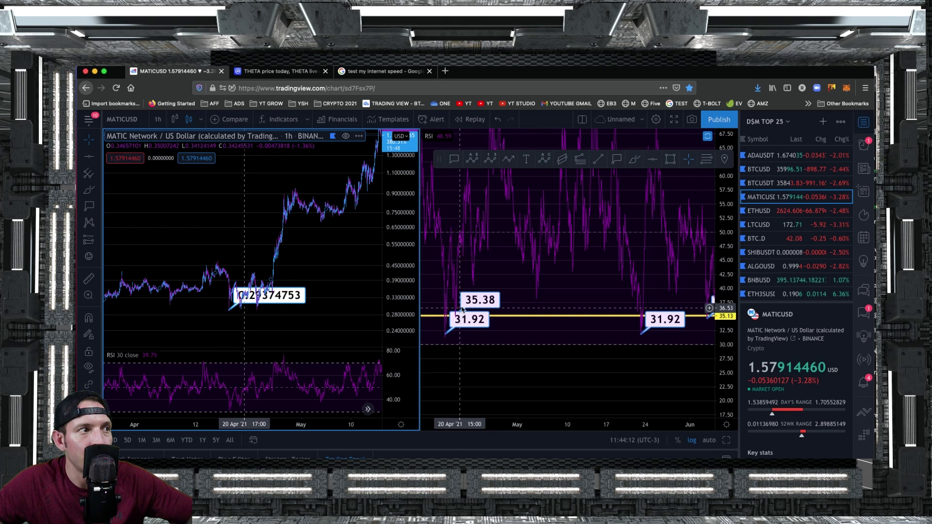
pyautogui.moveTo(467, 307); pyautogui.dragTo(537, 313)
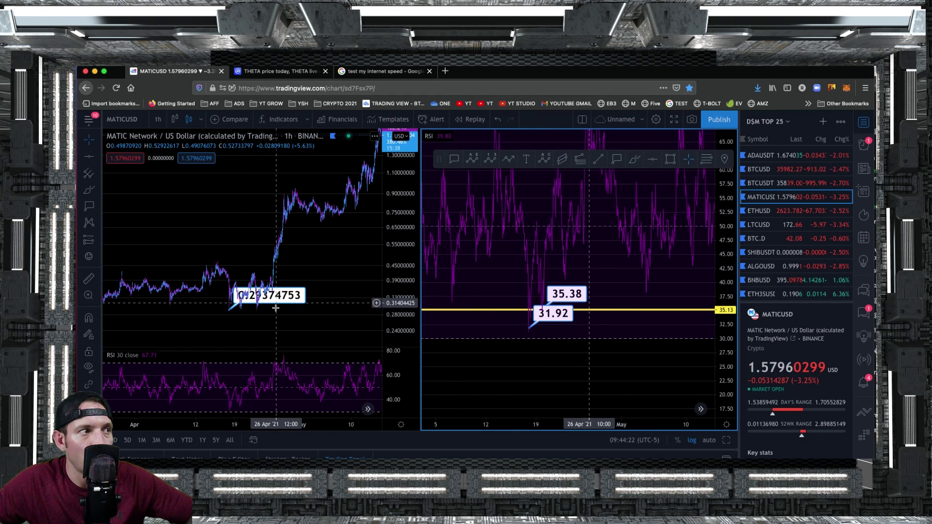
# Label the RSI rebound peak after the late-May dip at 53.27.
pyautogui.moveTo(605, 285); pyautogui.dragTo(537, 284)
pyautogui.moveTo(600, 289); pyautogui.dragTo(509, 289)
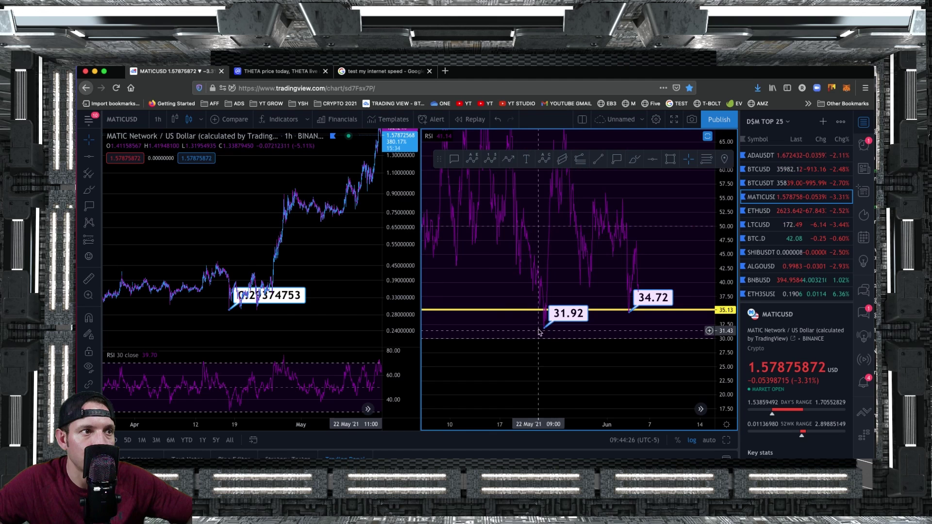
pyautogui.hscroll(10, 340, 267)
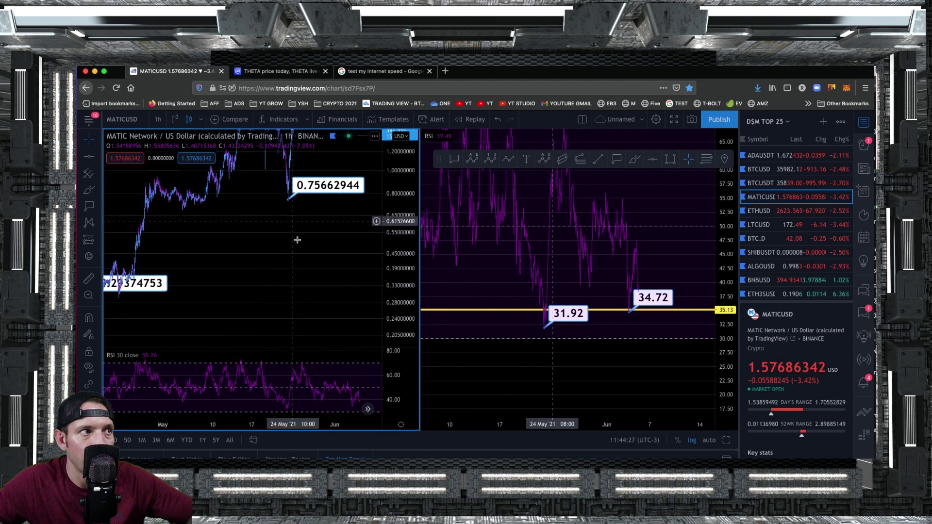
pyautogui.hscroll(-5, 296, 291)
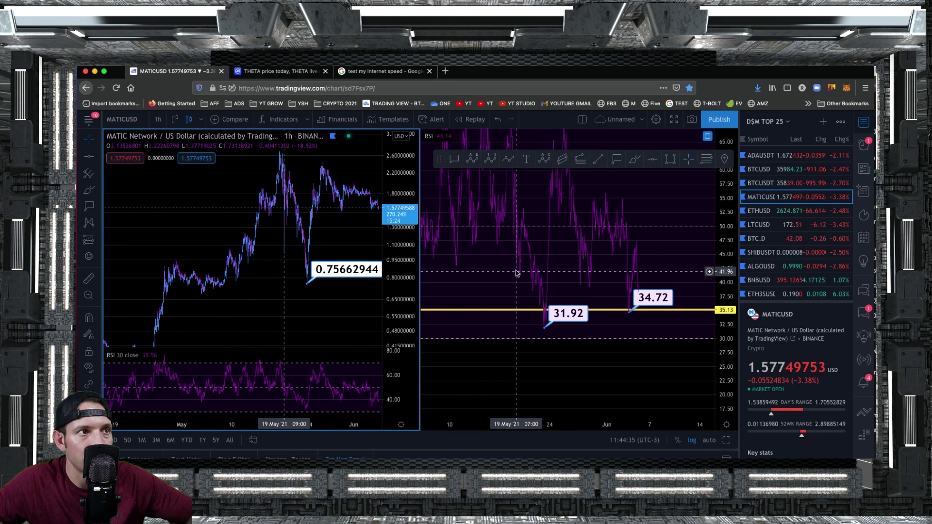
pyautogui.moveTo(516, 273)
pyautogui.mouseDown()
pyautogui.moveTo(635, 241)
pyautogui.moveTo(522, 257)
pyautogui.mouseUp()
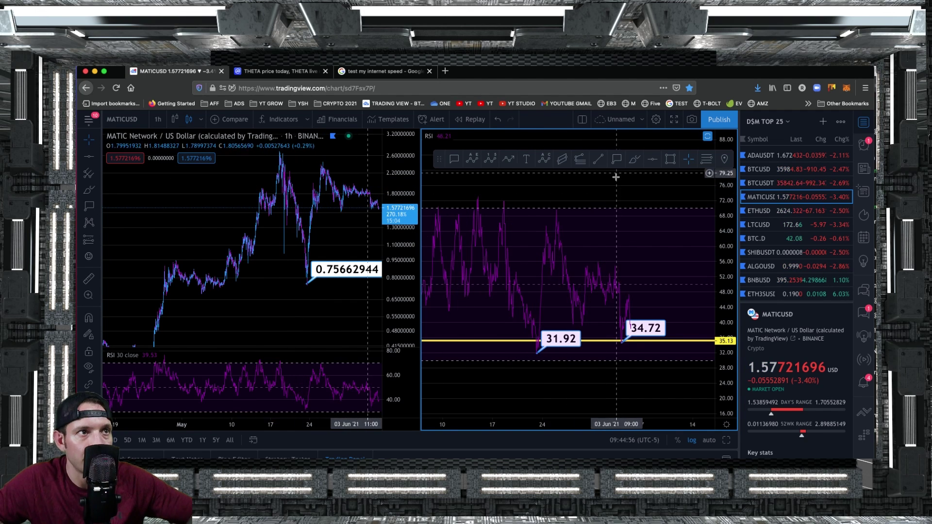
pyautogui.click(616, 158)
pyautogui.click(516, 274)
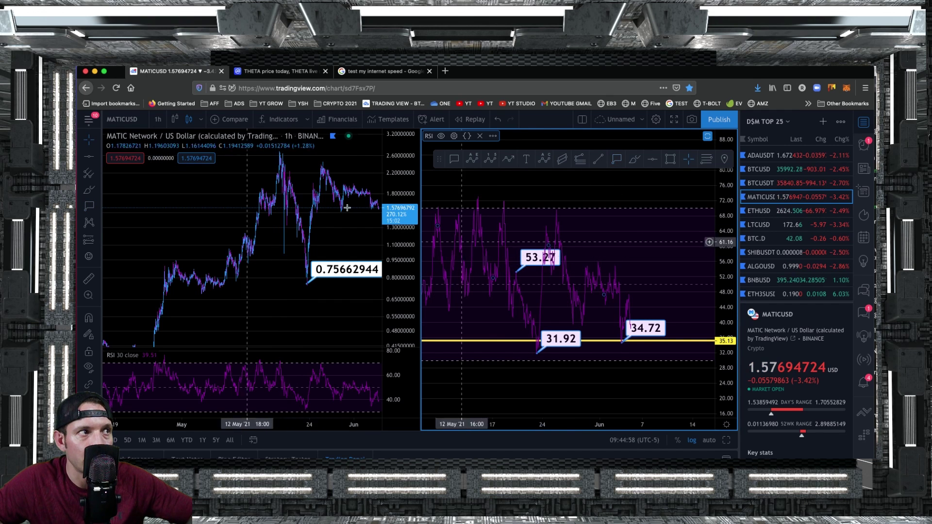
# Label MATIC's mid-May price peak at 2.21844897.
pyautogui.click(90, 207)
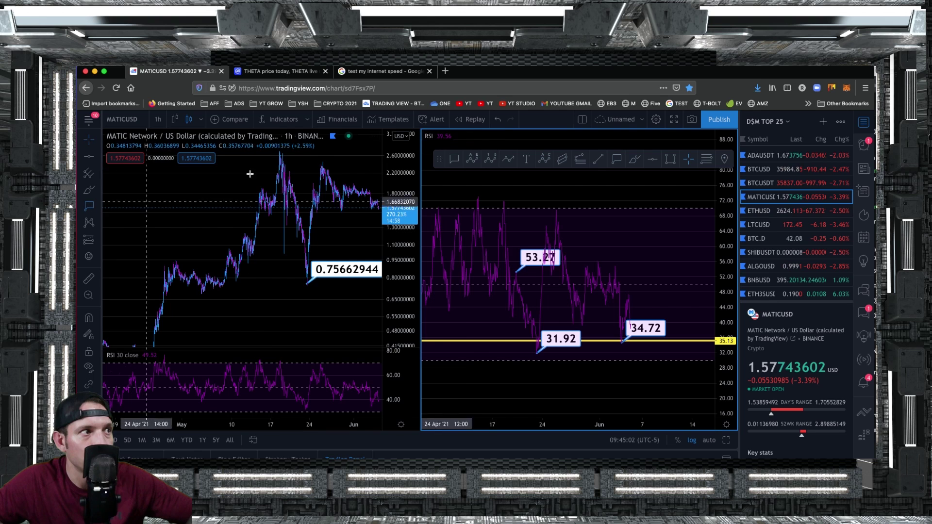
pyautogui.click(289, 172)
pyautogui.moveTo(305, 183); pyautogui.dragTo(261, 206)
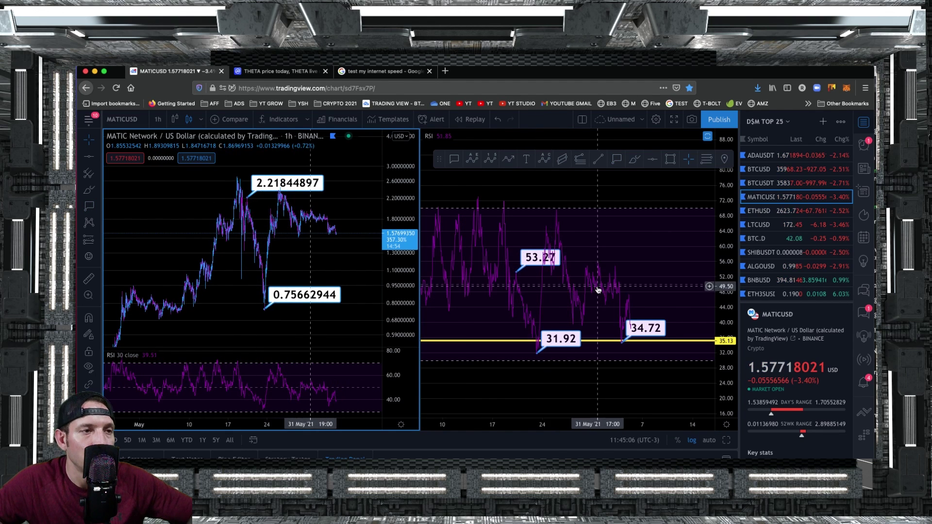
# Zoom in on the RSI and move its label to the early-June dip, reading 34.96.
pyautogui.scroll(1, 557, 268)
pyautogui.moveTo(557, 268); pyautogui.dragTo(602, 263)
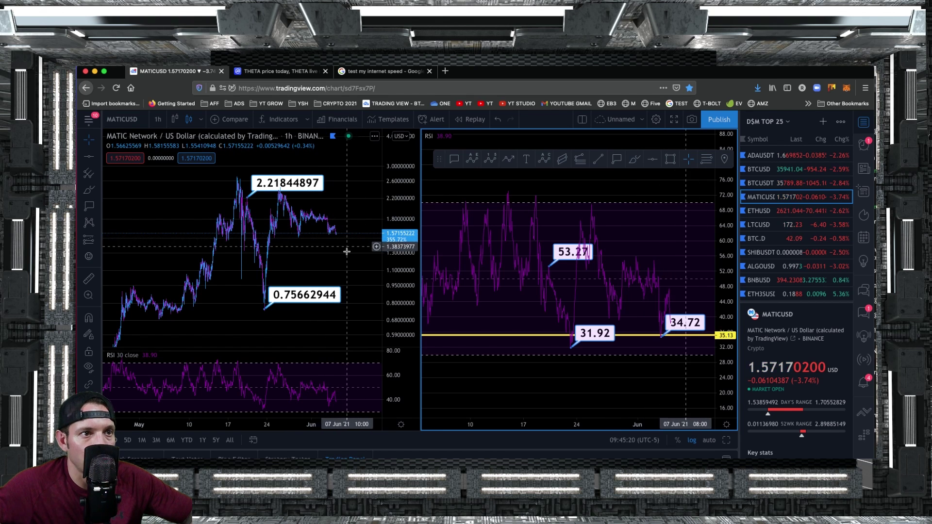
pyautogui.scroll(1, 681, 330)
pyautogui.scroll(2, 681, 330)
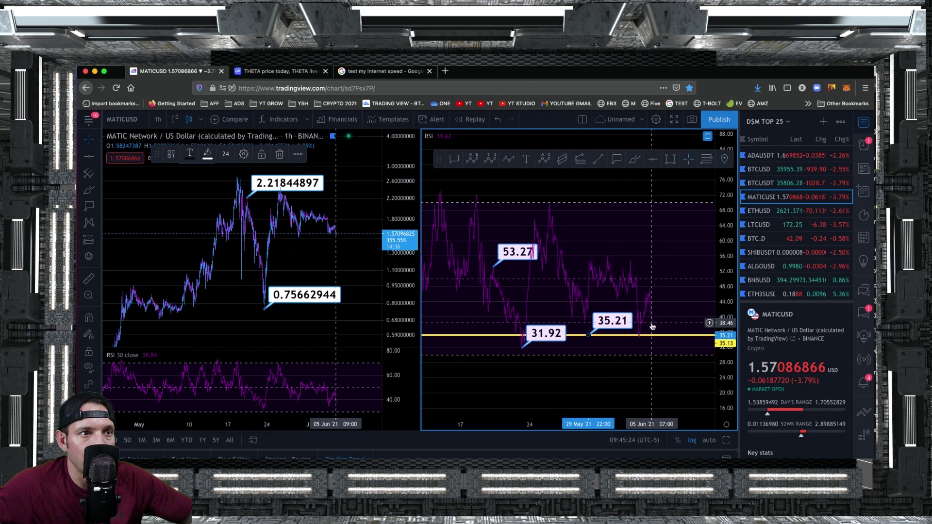
pyautogui.moveTo(612, 324); pyautogui.dragTo(655, 324)
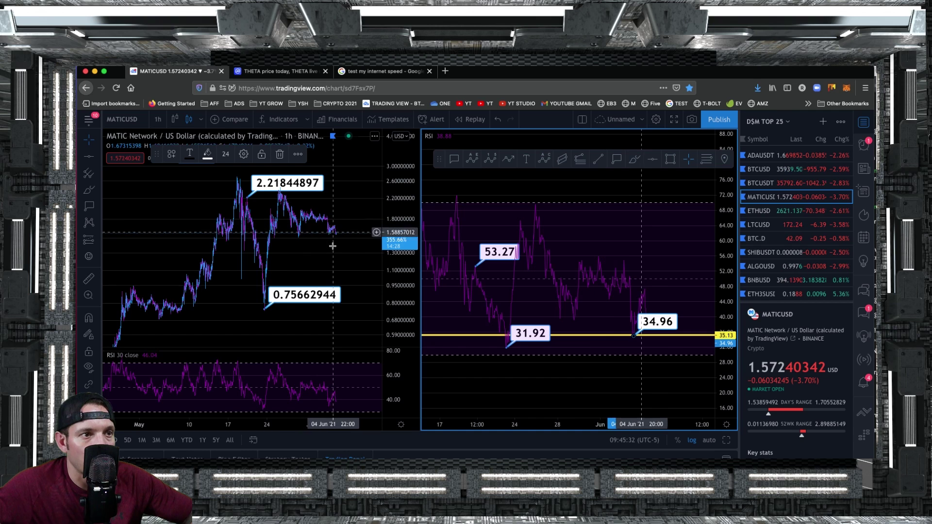
pyautogui.scroll(3, 658, 333)
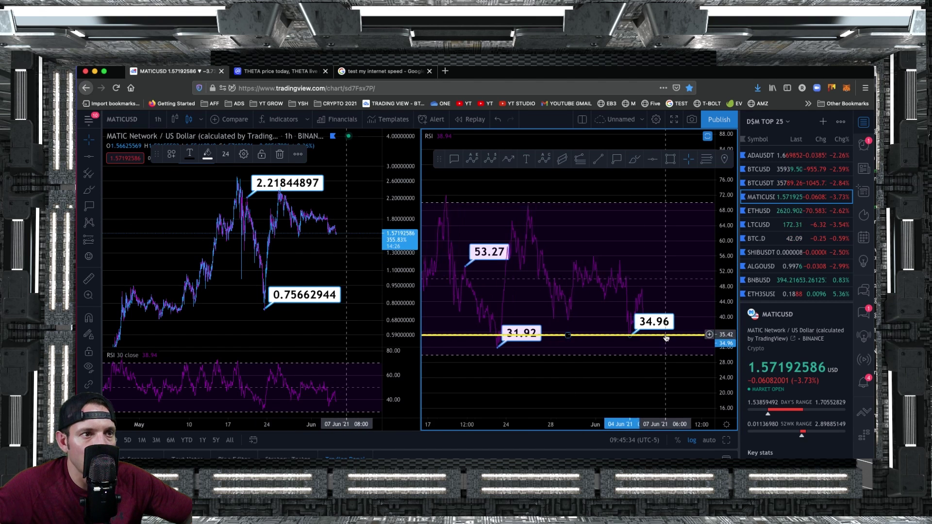
pyautogui.scroll(2, 658, 334)
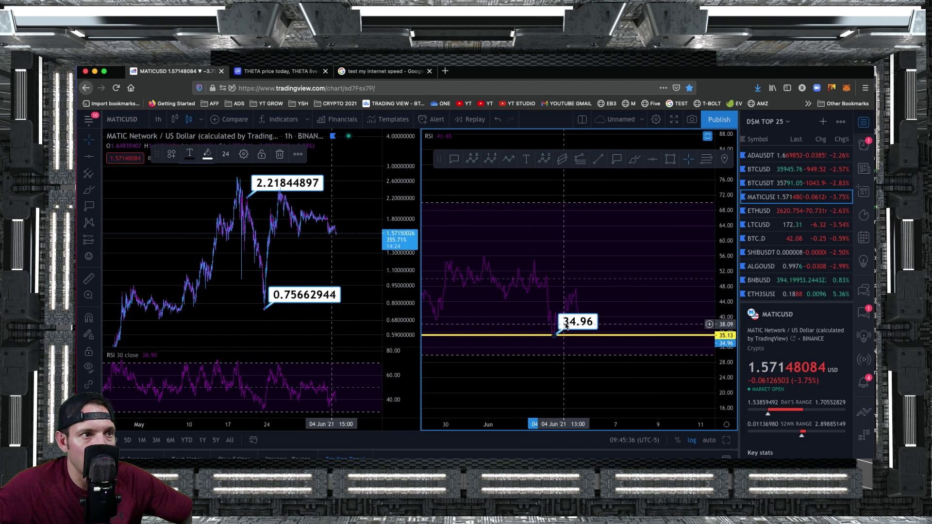
# Anchor the RSI price label on the newest low so it reads 35.69.
pyautogui.moveTo(570, 326)
pyautogui.mouseDown()
pyautogui.moveTo(595, 278)
pyautogui.moveTo(544, 278)
pyautogui.mouseUp()
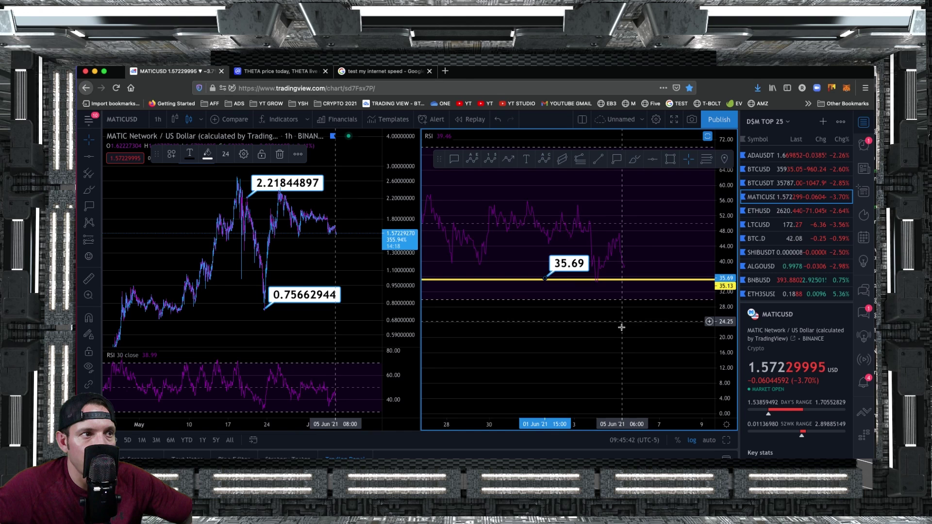
pyautogui.hscroll(-5, 621, 327)
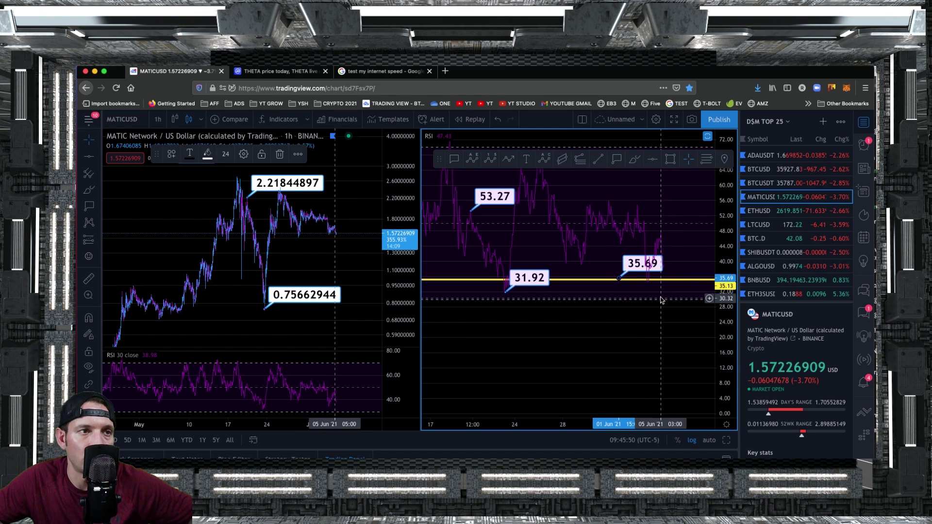
pyautogui.scroll(2, 660, 299)
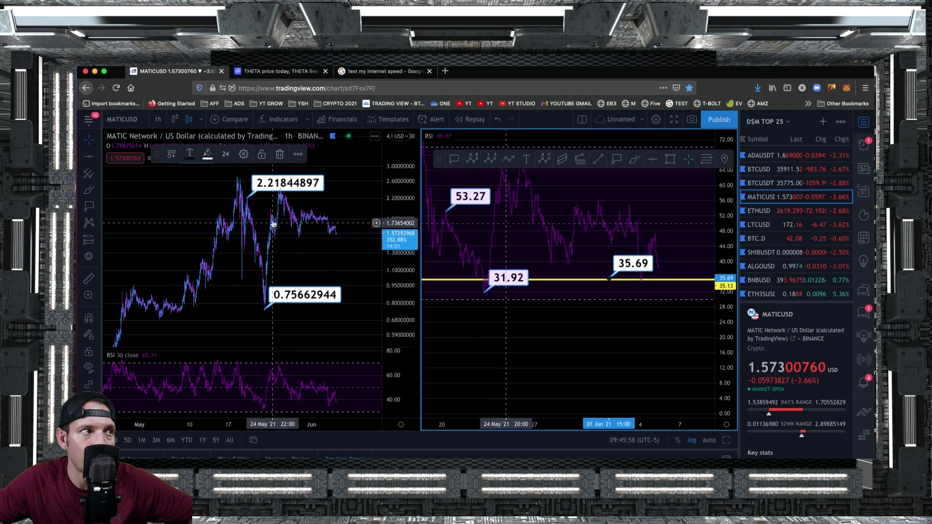
pyautogui.hscroll(3, 274, 243)
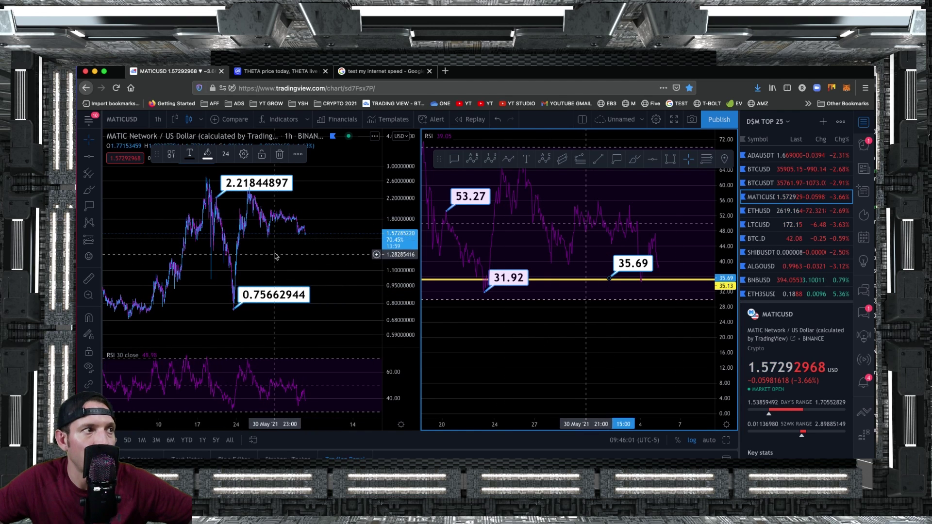
# Frame the MATIC price chart on late April–early June and show RSI readings up to 84.
pyautogui.moveTo(275, 256); pyautogui.dragTo(304, 281)
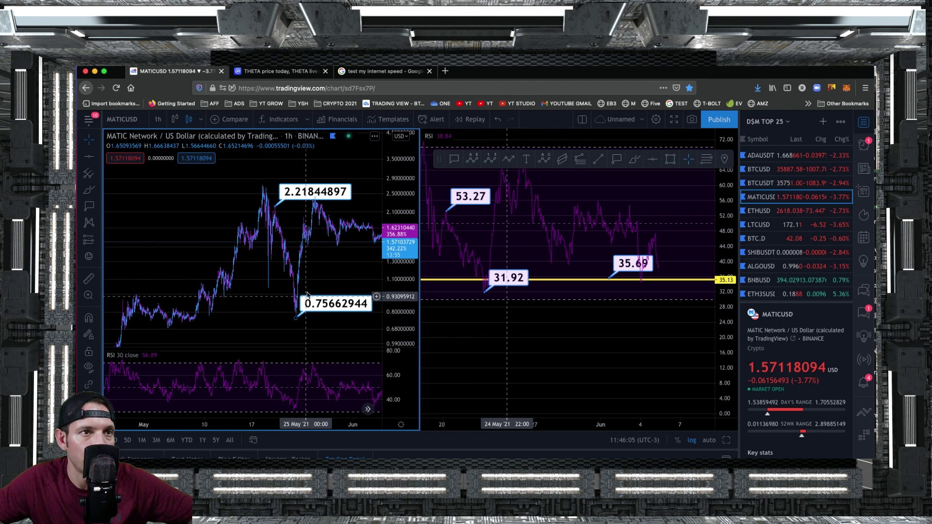
pyautogui.moveTo(317, 262); pyautogui.dragTo(281, 266)
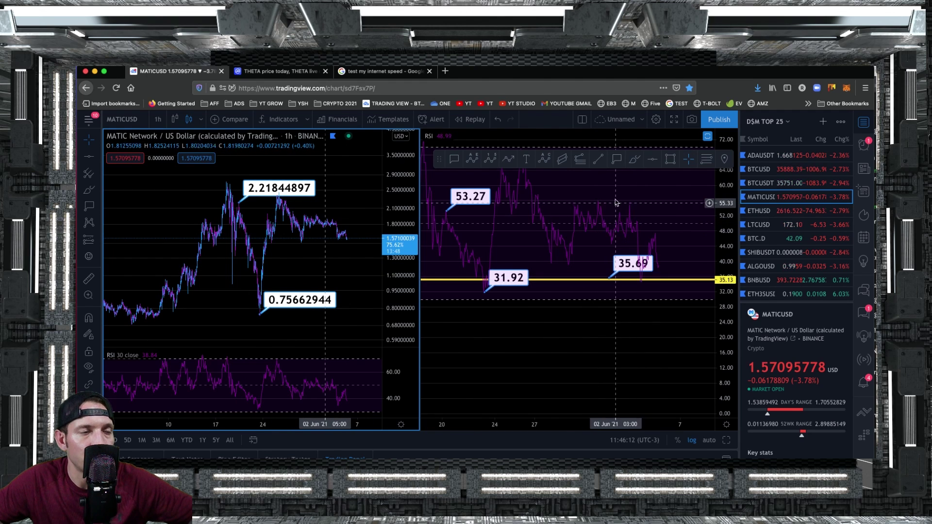
pyautogui.moveTo(615, 203); pyautogui.dragTo(615, 242)
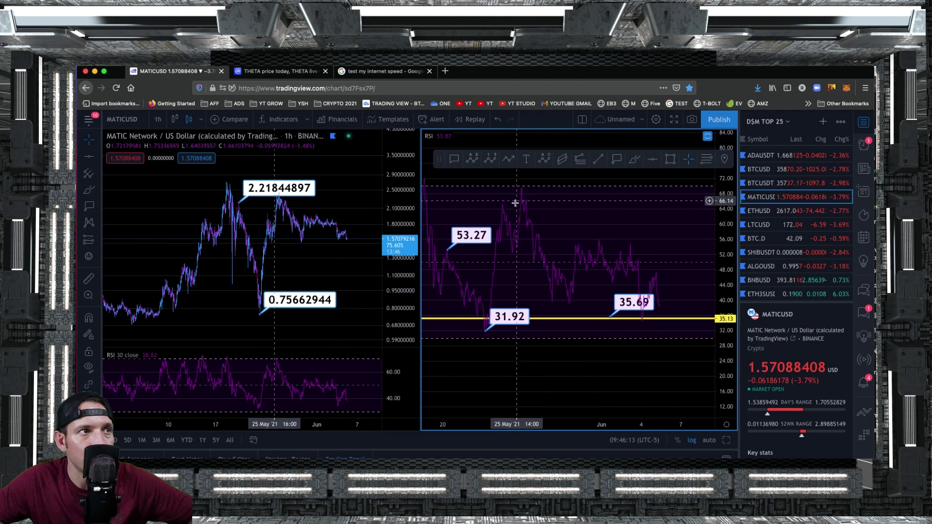
pyautogui.moveTo(441, 138)
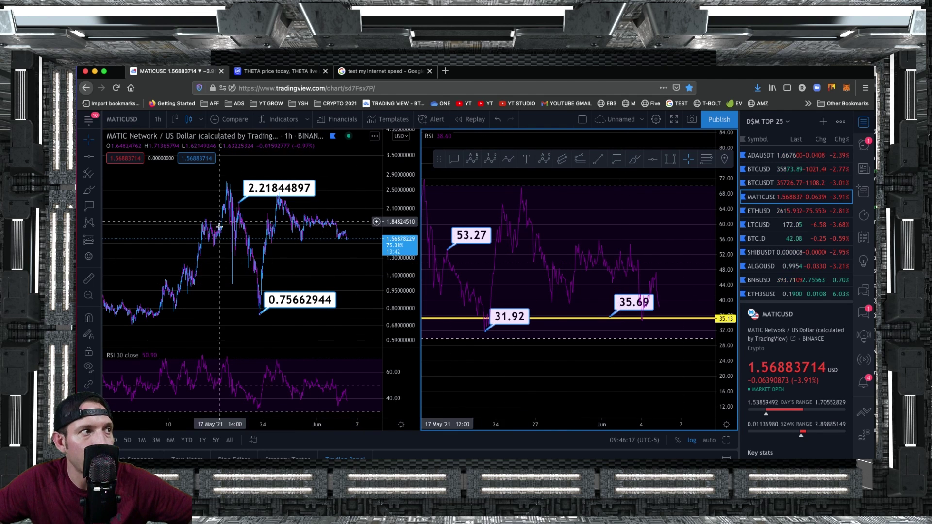
pyautogui.scroll(2, 226, 230)
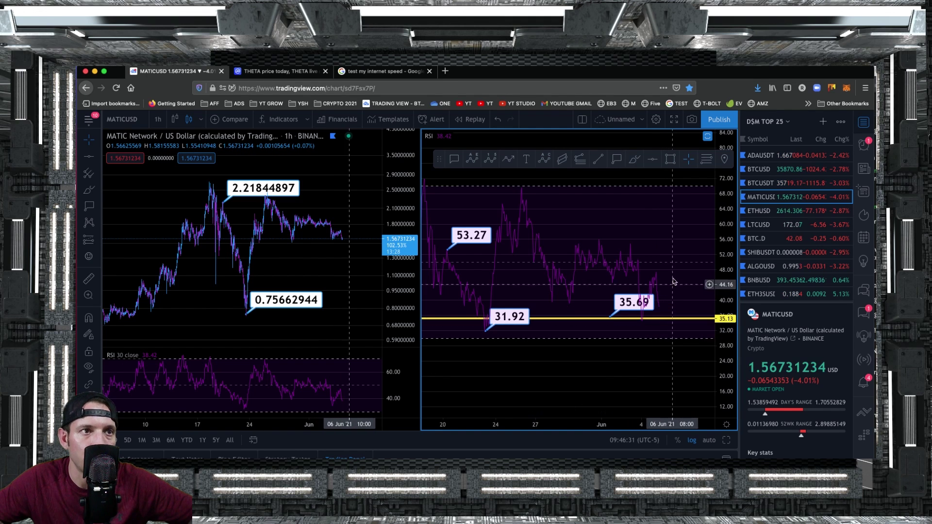
# Load BTCUSD from the watchlist and widen the view to the late-May low and rebound marks.
pyautogui.press('Up')
pyautogui.press('Up')
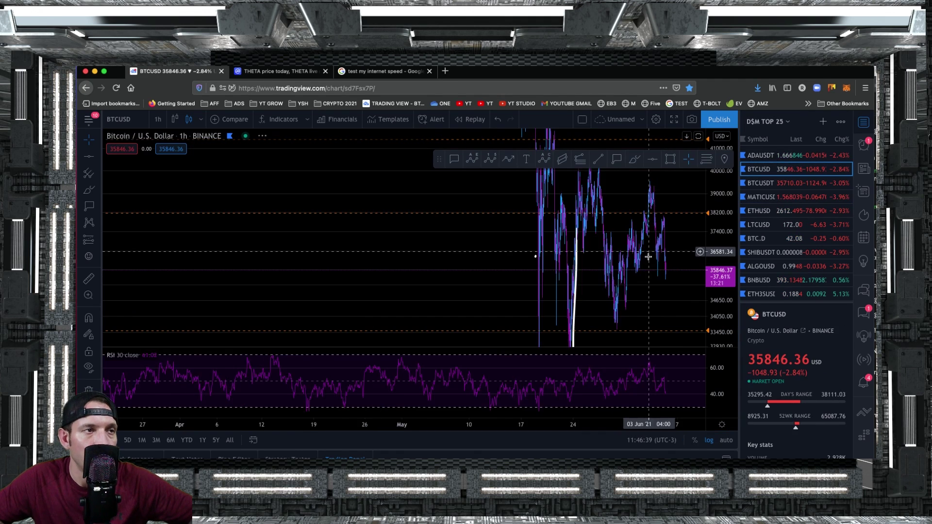
pyautogui.scroll(-5, 648, 252)
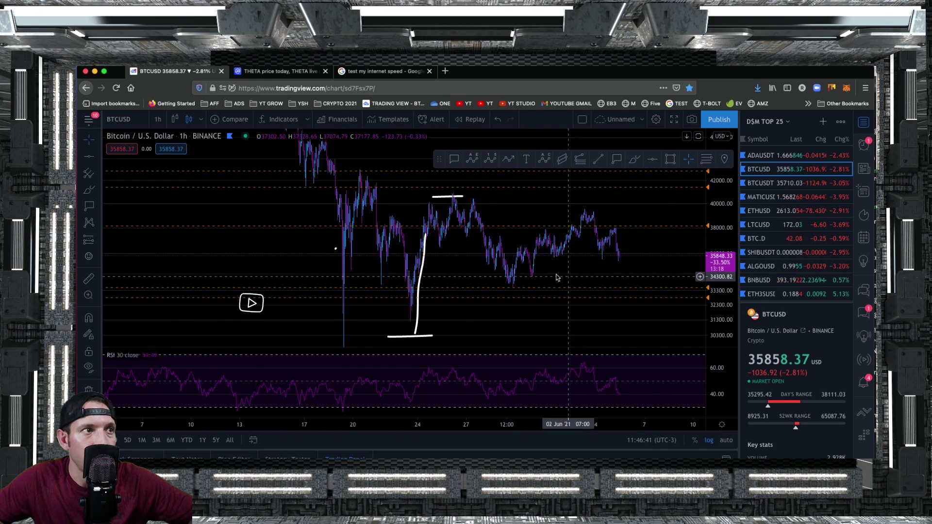
pyautogui.scroll(-2, 536, 263)
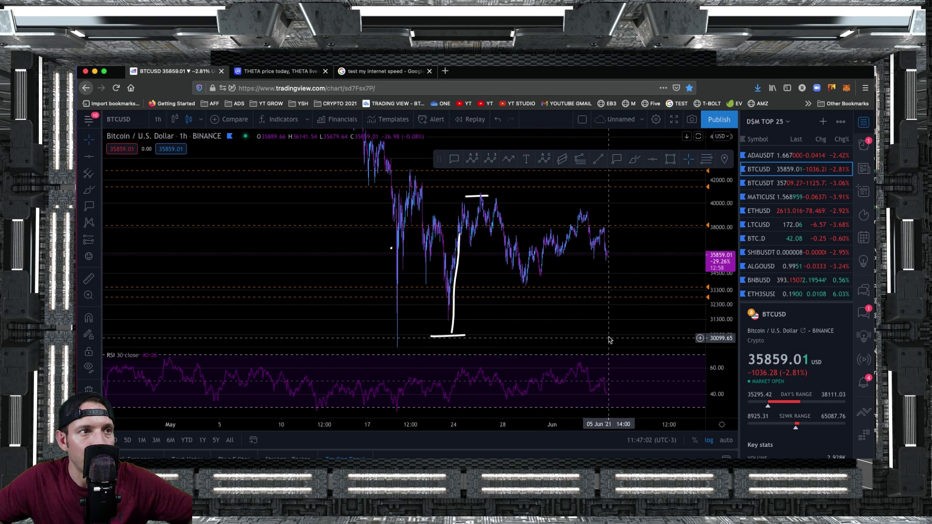
pyautogui.moveTo(612, 339); pyautogui.dragTo(568, 341)
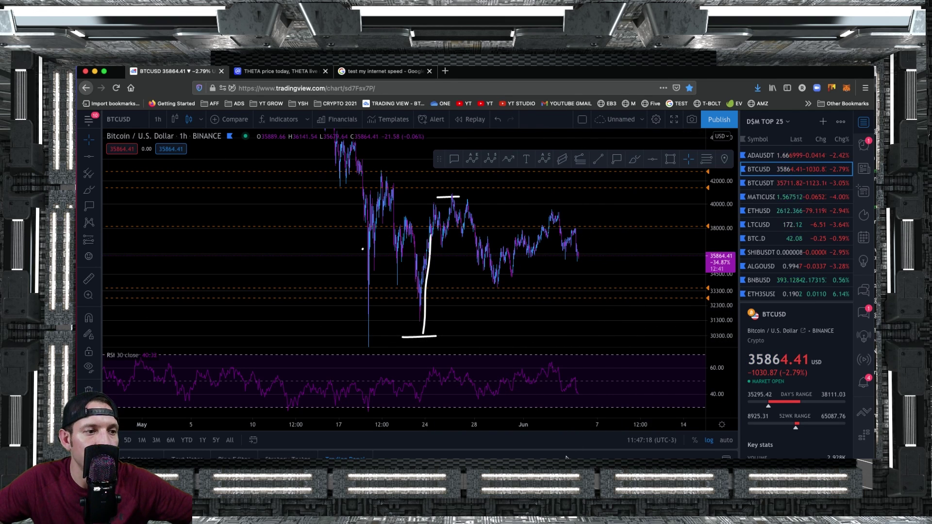
# Bring the MATTA METHOD 6.5 DCA workbook forward and scroll through the sheet.
pyautogui.press('super+Tab')
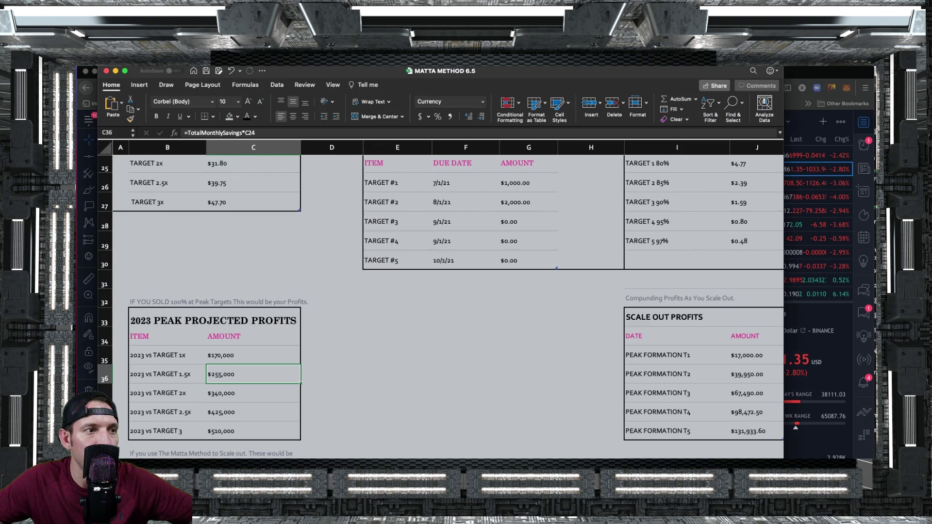
pyautogui.hscroll(2, 450, 343)
pyautogui.scroll(5, 447, 335)
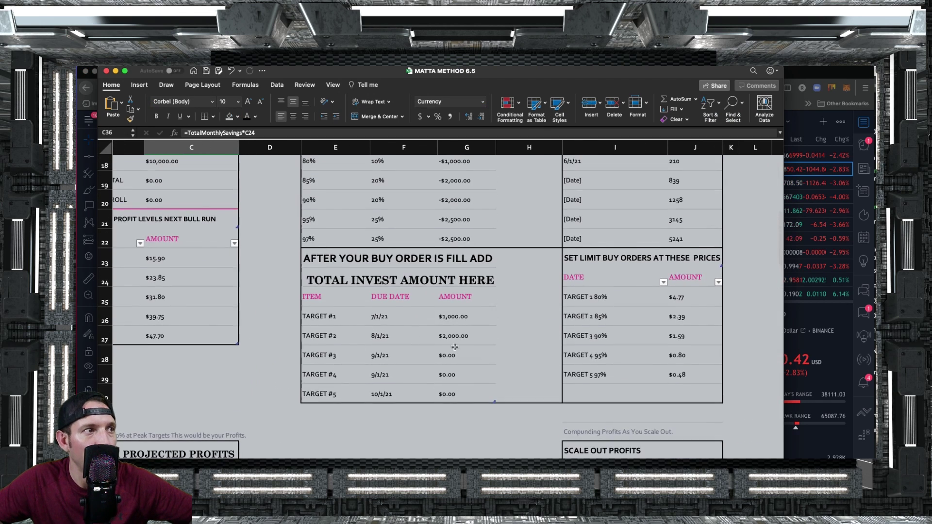
pyautogui.scroll(3, 440, 316)
pyautogui.hscroll(-2, 456, 317)
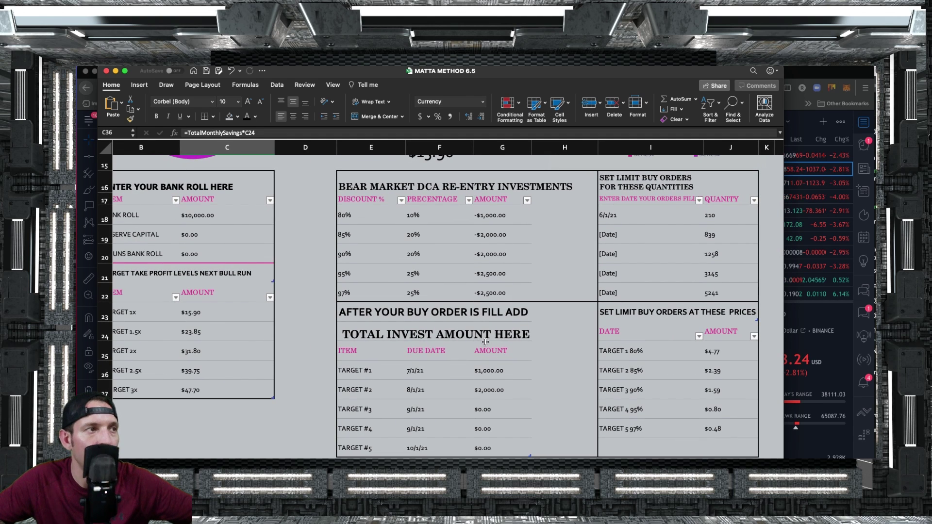
pyautogui.hscroll(2, 486, 342)
pyautogui.scroll(3, 485, 342)
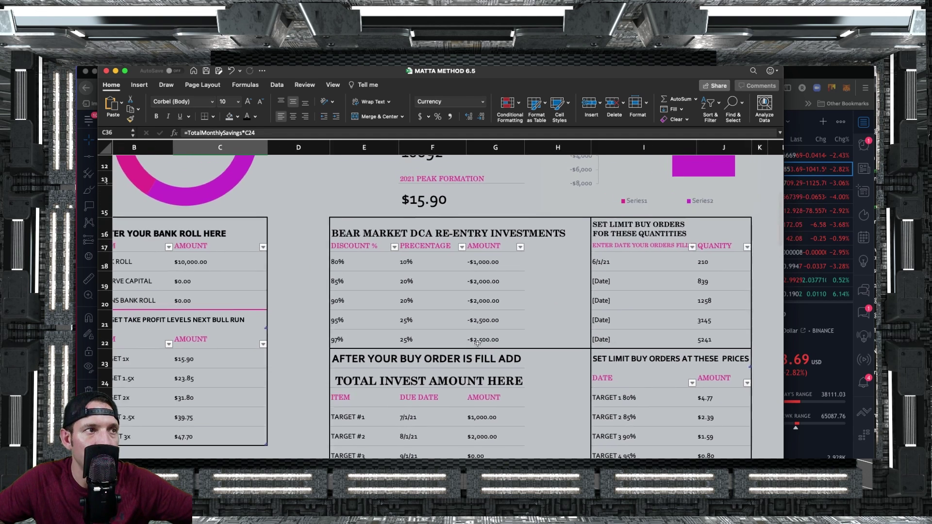
pyautogui.hscroll(-2, 477, 343)
pyautogui.scroll(5, 477, 343)
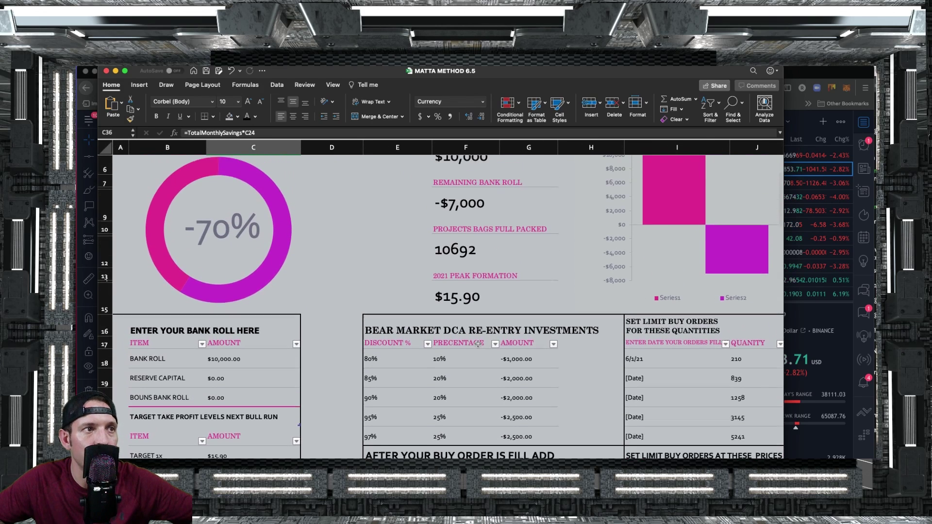
pyautogui.scroll(-3, 478, 343)
pyautogui.hscroll(2, 478, 344)
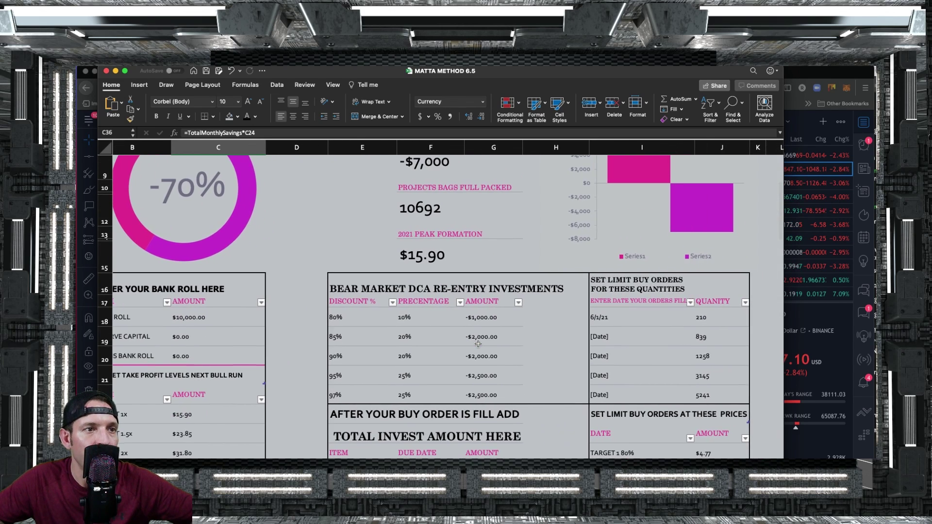
pyautogui.scroll(5, 473, 368)
pyautogui.hscroll(-2, 466, 394)
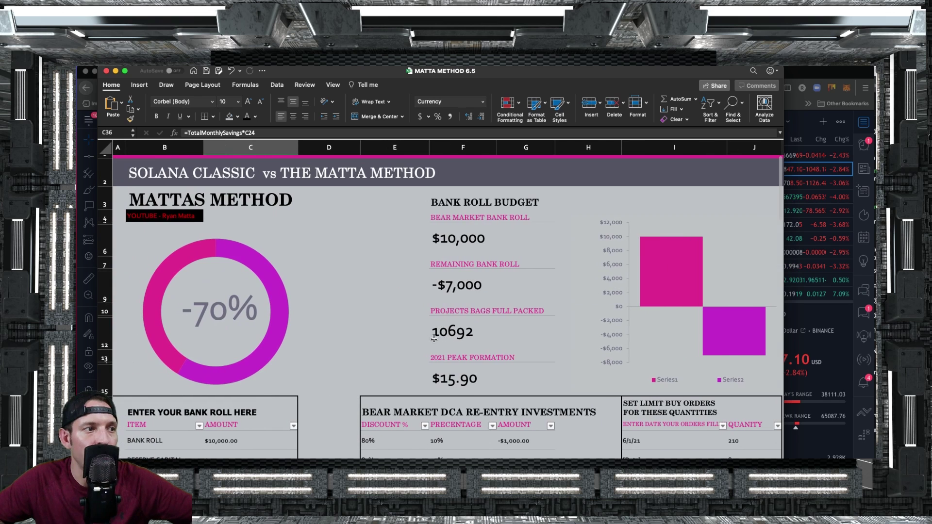
# Update the projections to a $2.60 peak, check the J25 limit buy formula, then minimize Excel.
pyautogui.click(467, 396)
pyautogui.scroll(-2, 514, 385)
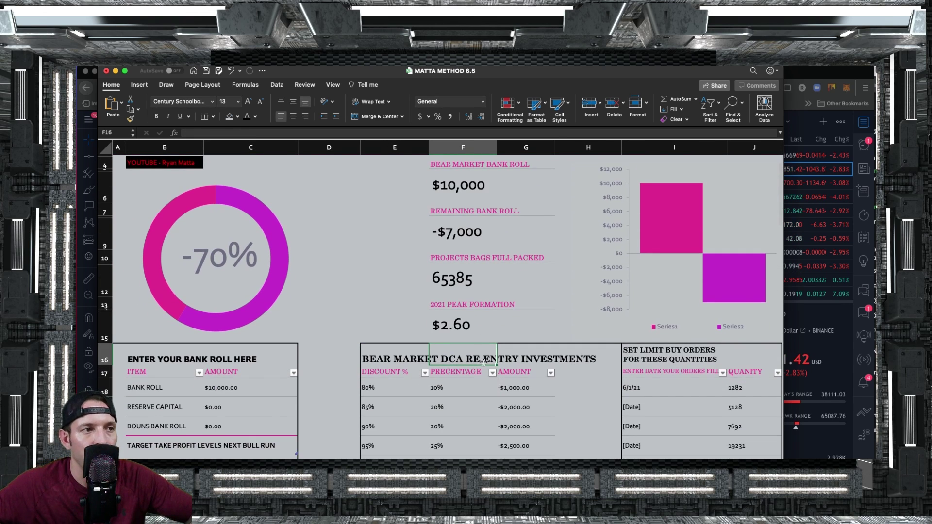
pyautogui.scroll(-6, 488, 372)
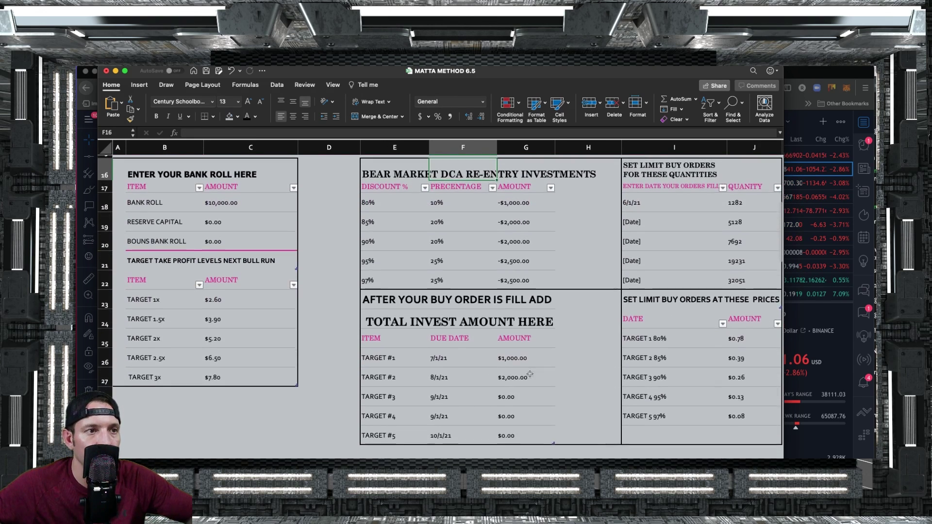
pyautogui.hscroll(2, 715, 357)
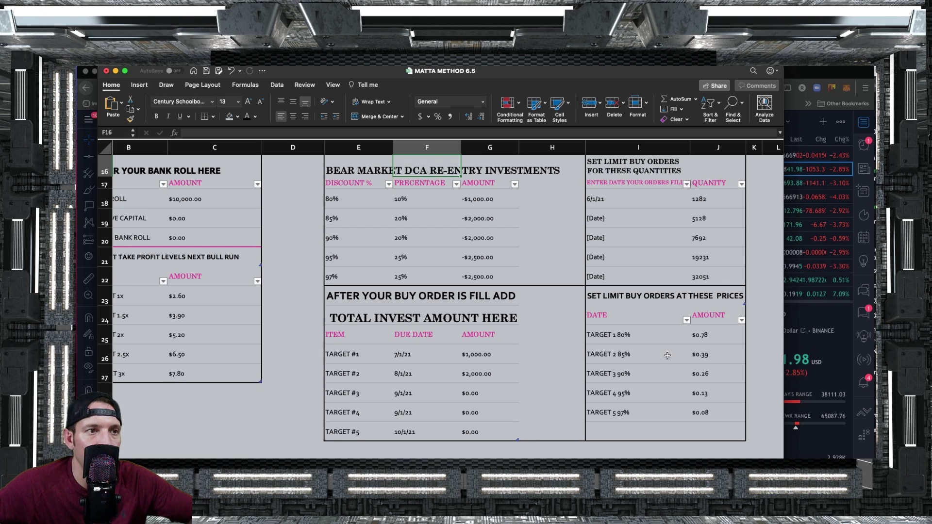
pyautogui.click(708, 339)
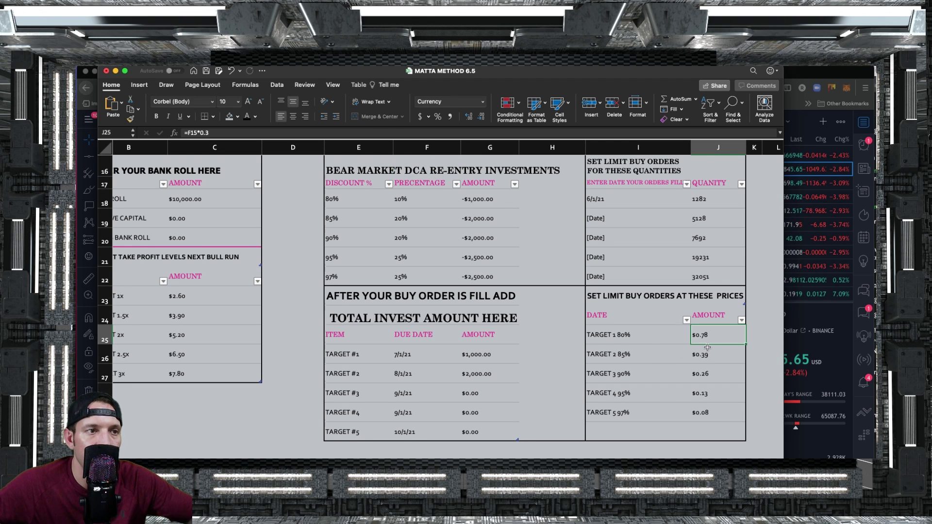
pyautogui.click(115, 71)
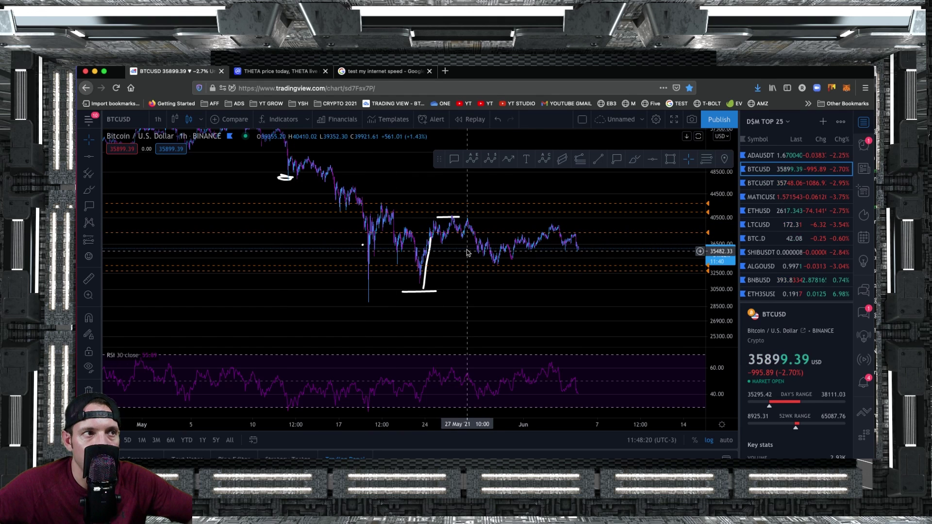
# Delete the hand-drawn marks at the late-May high and low on the BTCUSD chart.
pyautogui.scroll(-3, 457, 242)
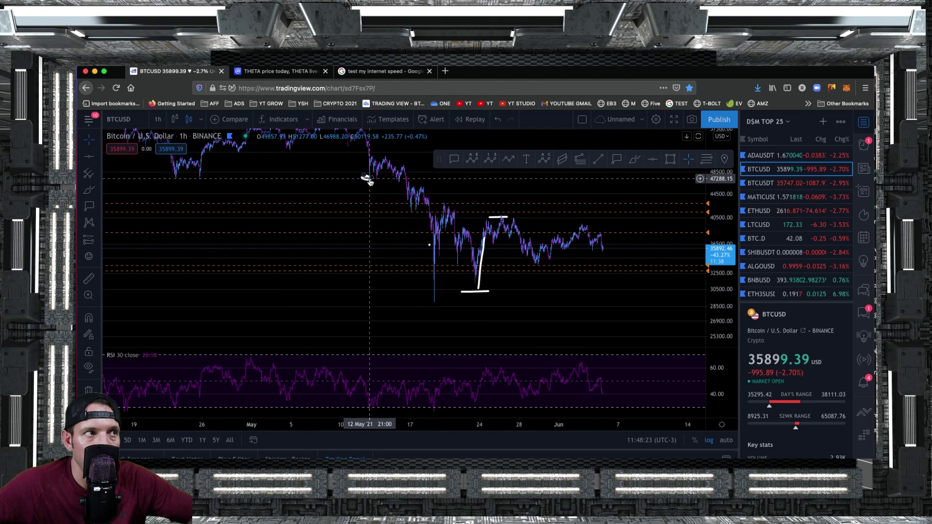
pyautogui.click(367, 180)
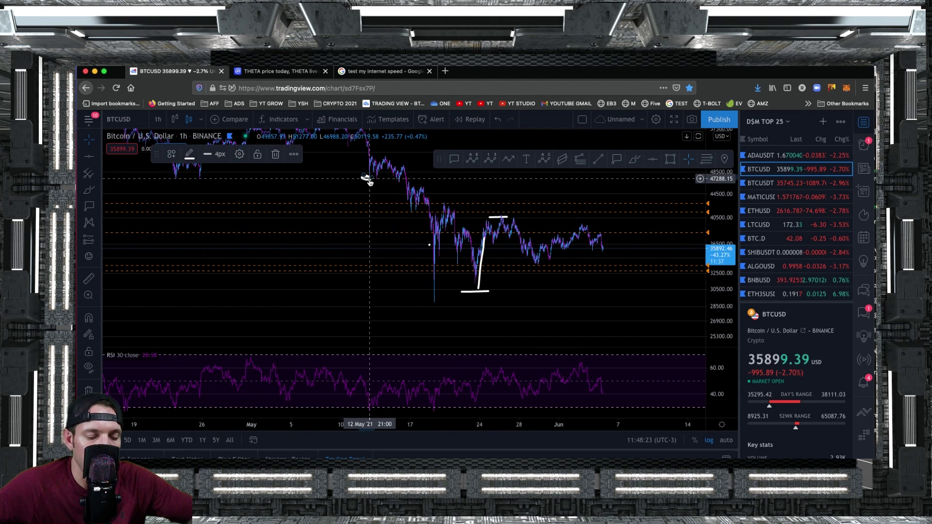
pyautogui.click(499, 217)
pyautogui.moveTo(459, 194); pyautogui.dragTo(454, 226)
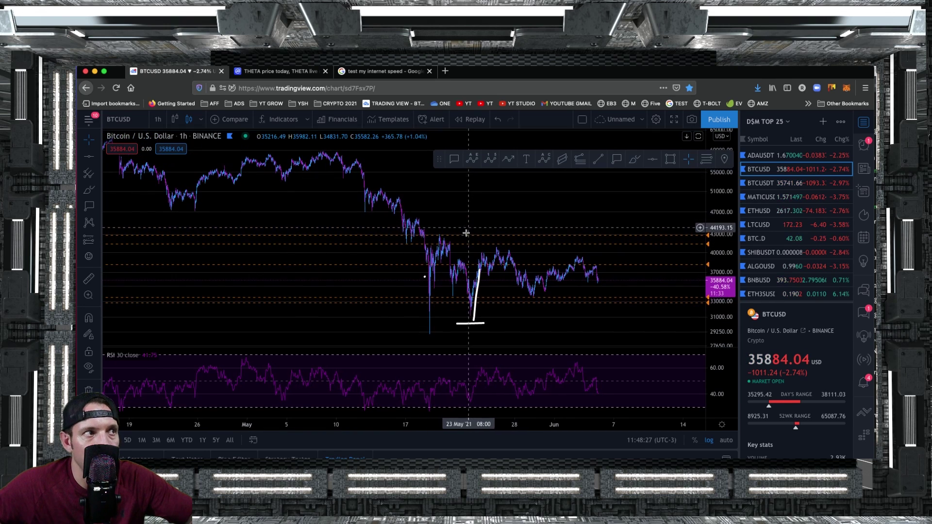
pyautogui.scroll(-5, 358, 202)
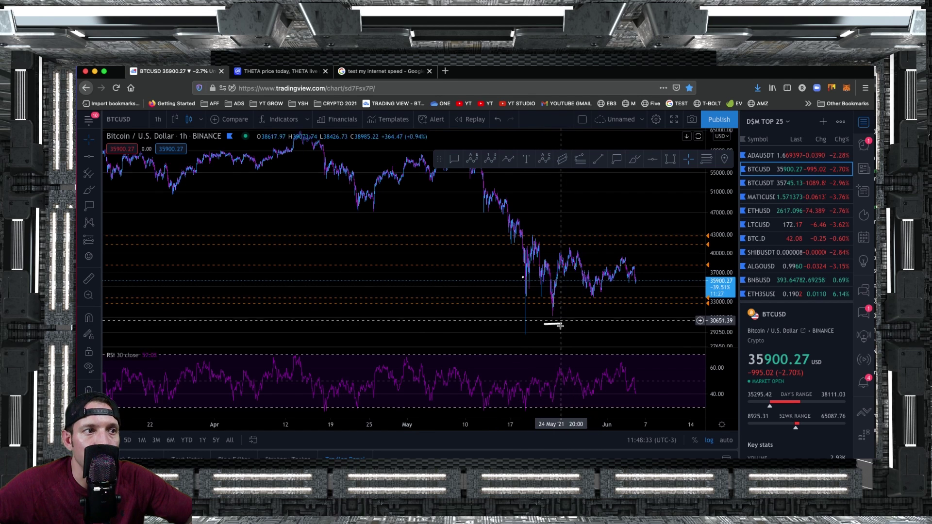
pyautogui.press('Delete')
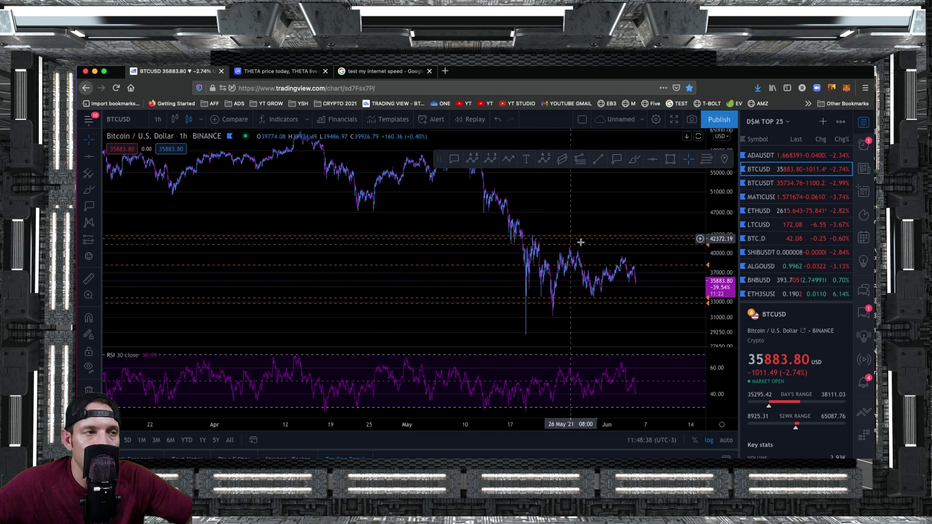
# Review the BTCUSD 1h chart through late June, then switch back to the DCA spreadsheet.
pyautogui.scroll(-3, 486, 223)
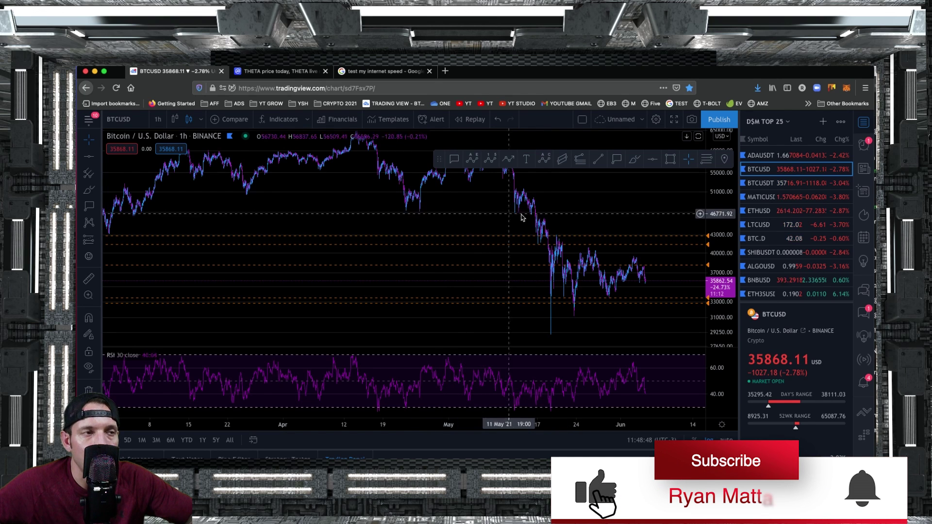
pyautogui.scroll(3, 631, 233)
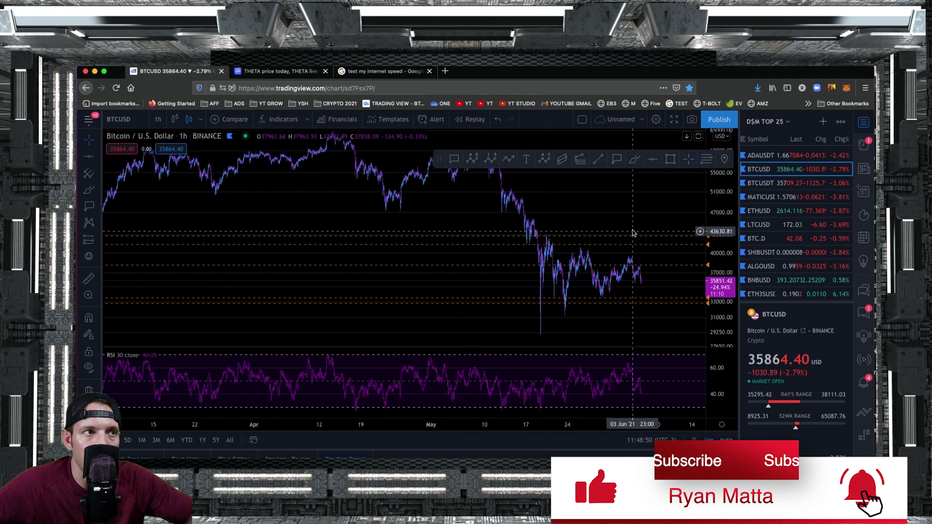
pyautogui.scroll(-3, 524, 224)
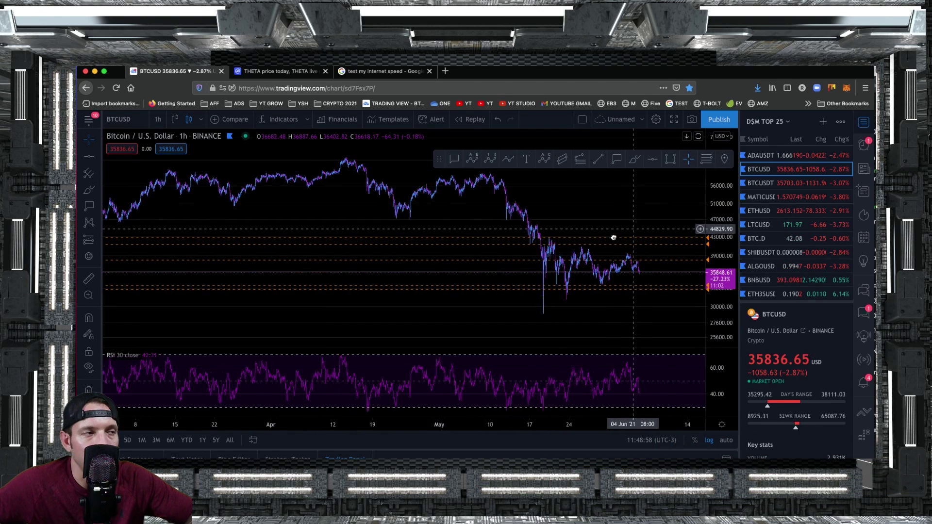
pyautogui.moveTo(614, 240); pyautogui.dragTo(530, 243)
pyautogui.scroll(-1, 548, 247)
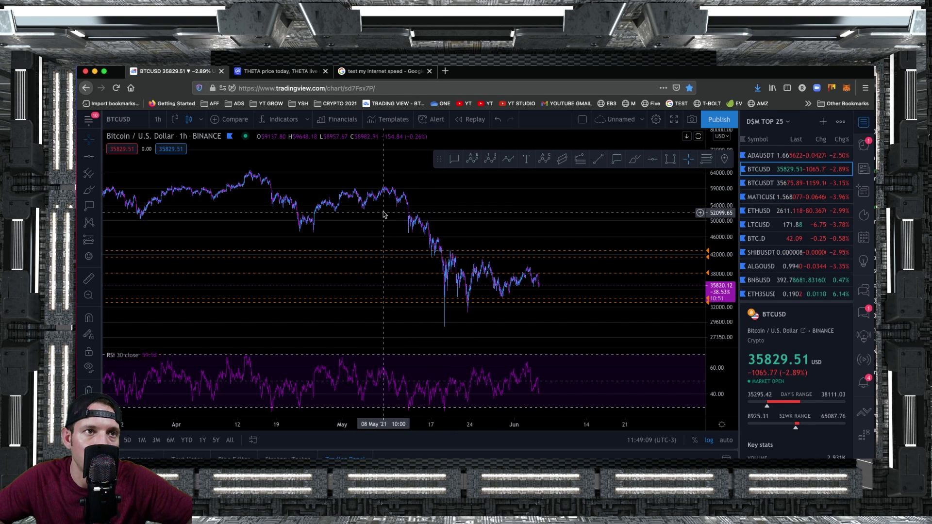
pyautogui.scroll(-3, 552, 287)
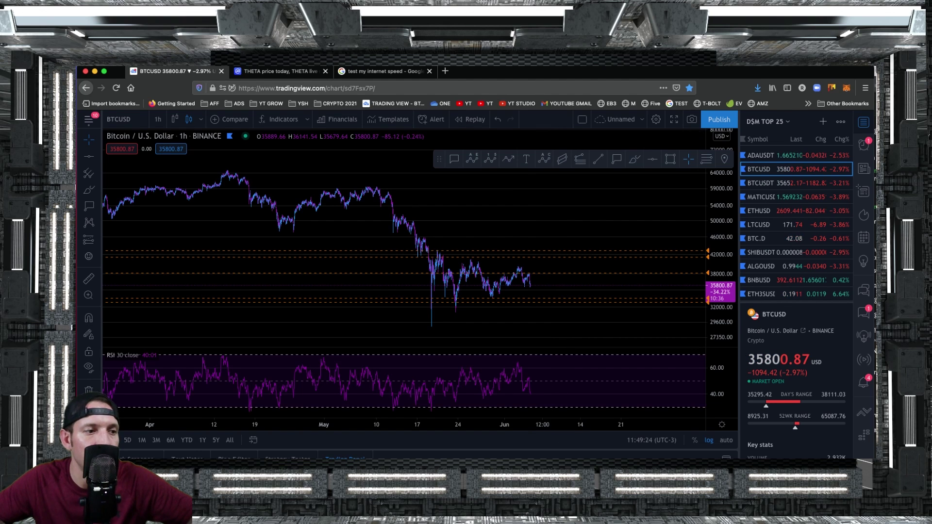
pyautogui.press('super+Tab')
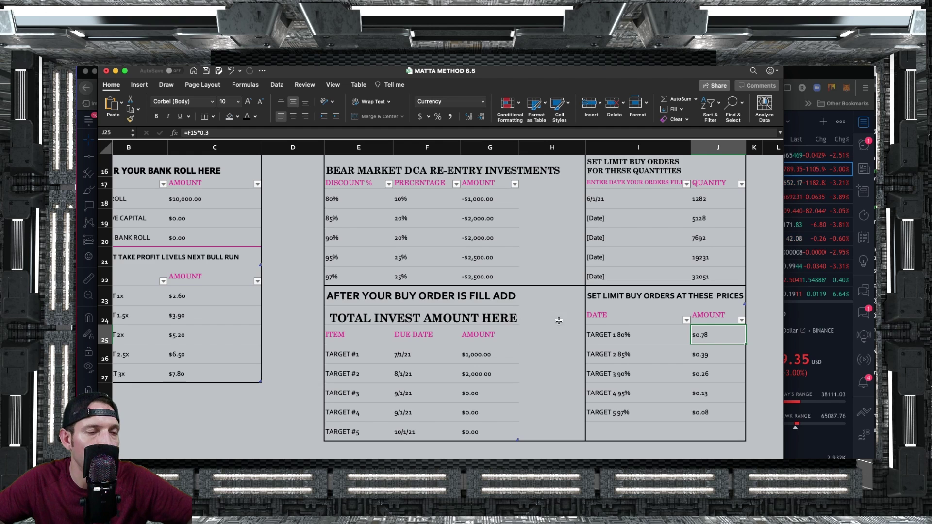
# Inspect the $10,000.00 bank roll in C18 and the Target 1 and Target 2 price formulas.
pyautogui.scroll(2, 526, 321)
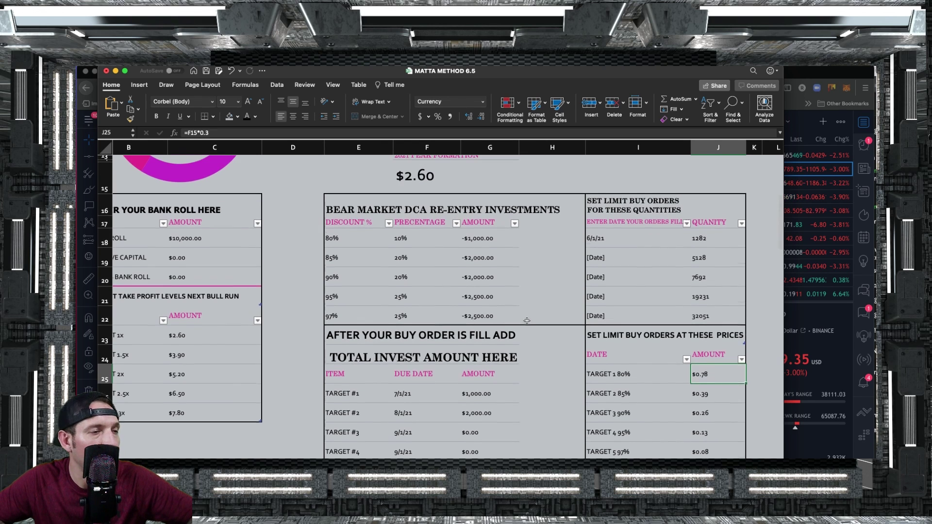
pyautogui.hscroll(-1, 526, 320)
pyautogui.scroll(-4, 527, 320)
pyautogui.scroll(4, 527, 320)
pyautogui.hscroll(1, 526, 321)
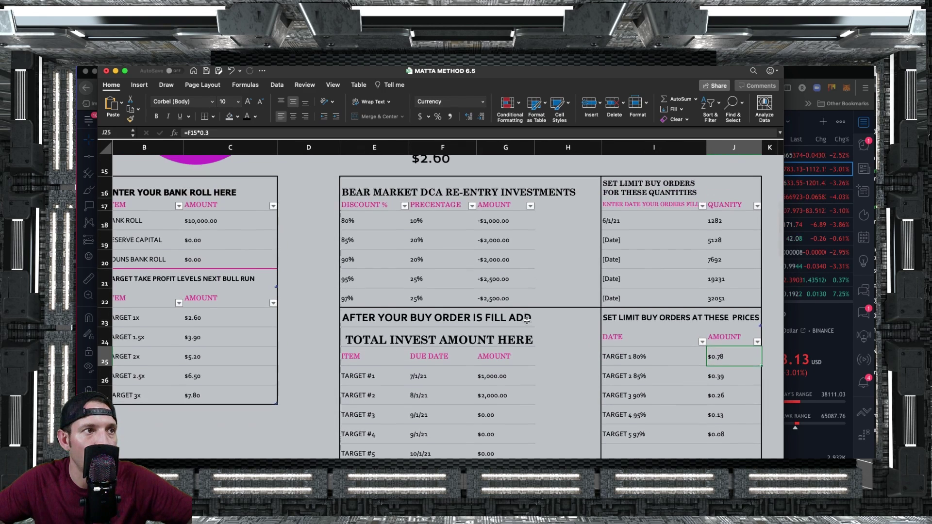
pyautogui.scroll(1, 404, 293)
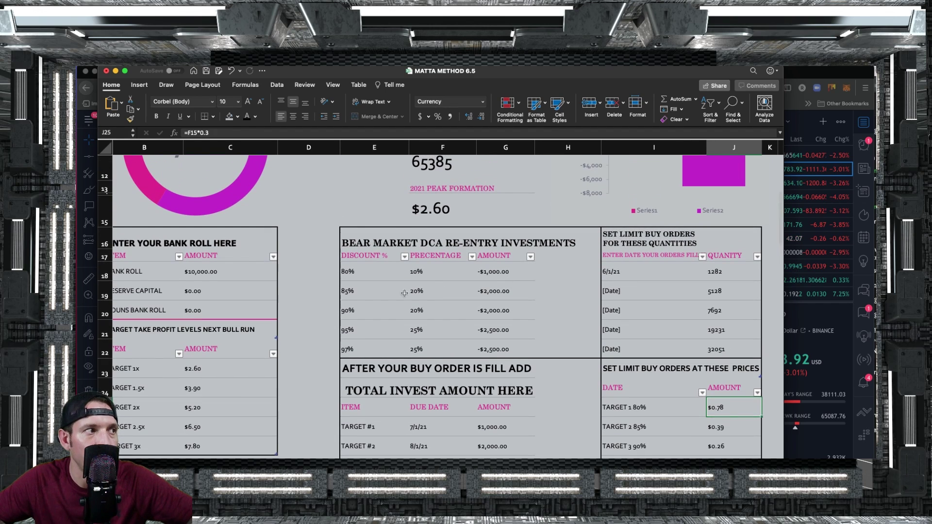
pyautogui.hscroll(-1, 224, 277)
pyautogui.click(237, 279)
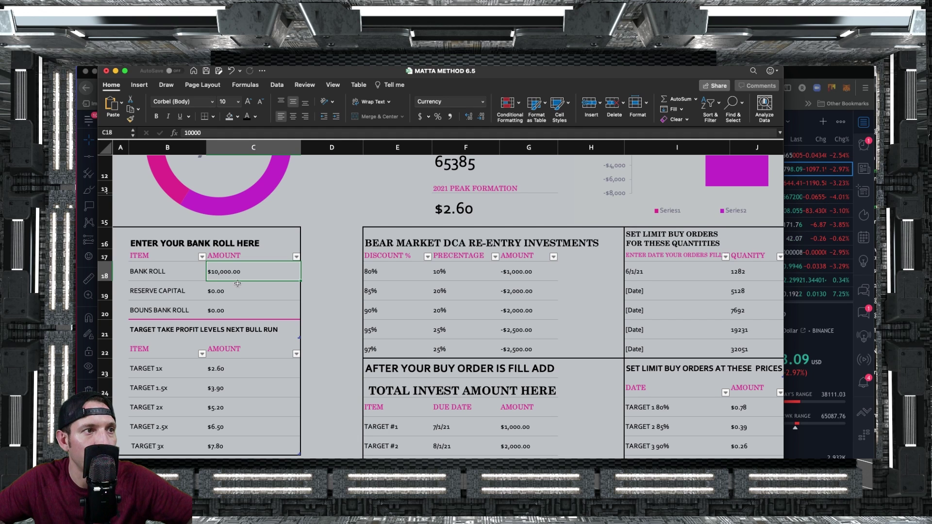
pyautogui.hscroll(2, 720, 424)
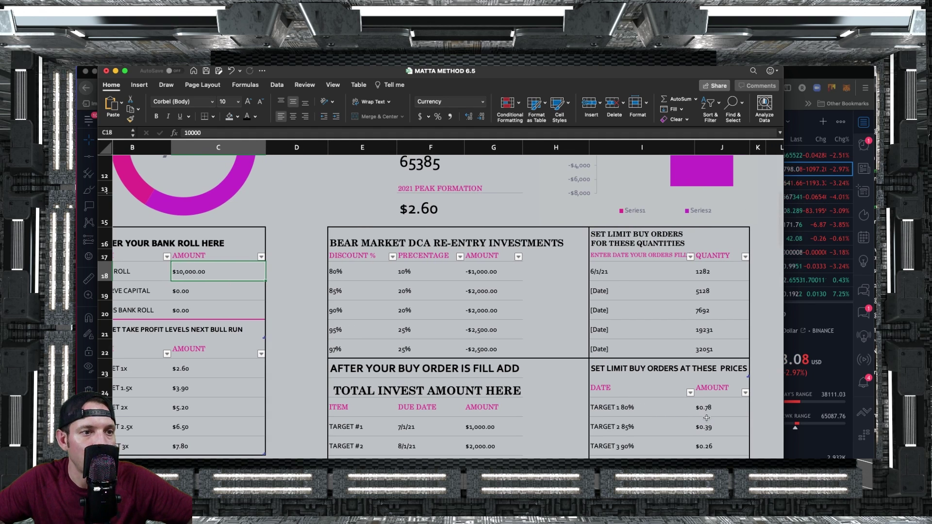
pyautogui.click(708, 410)
pyautogui.click(479, 282)
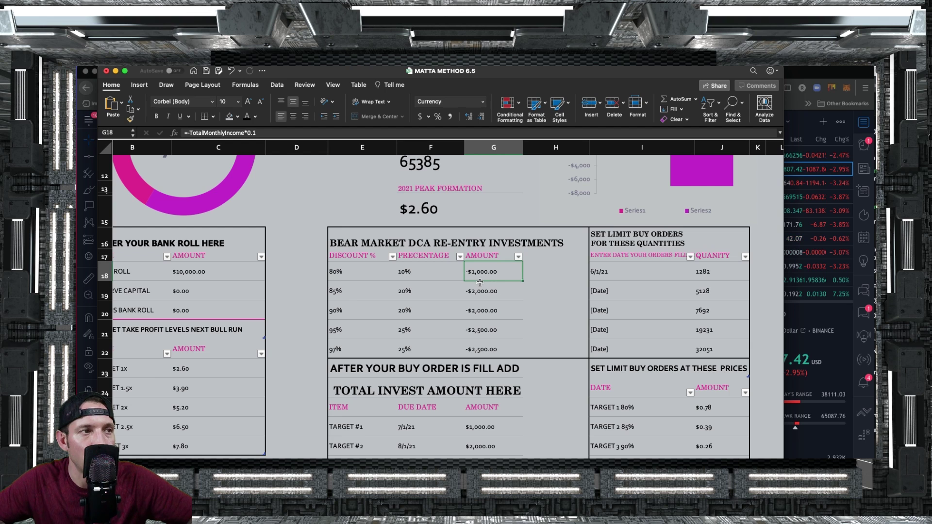
pyautogui.click(709, 413)
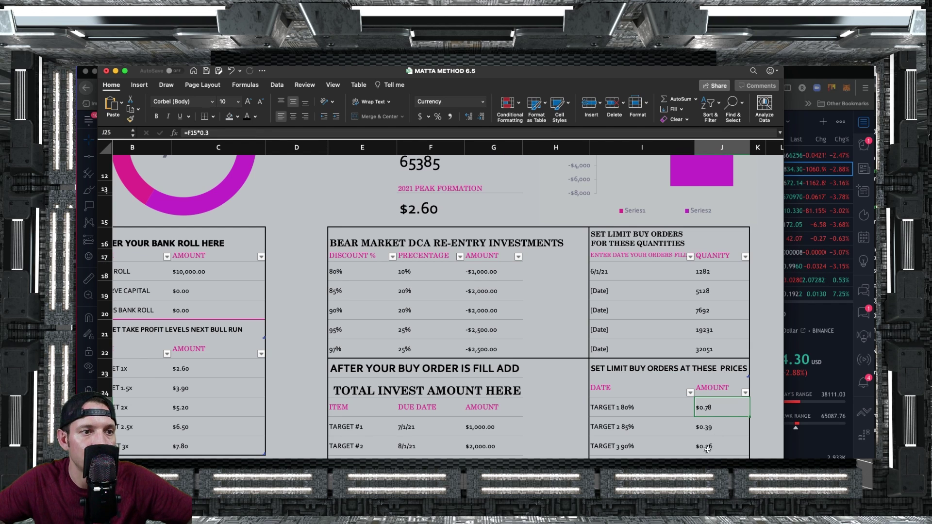
pyautogui.click(711, 433)
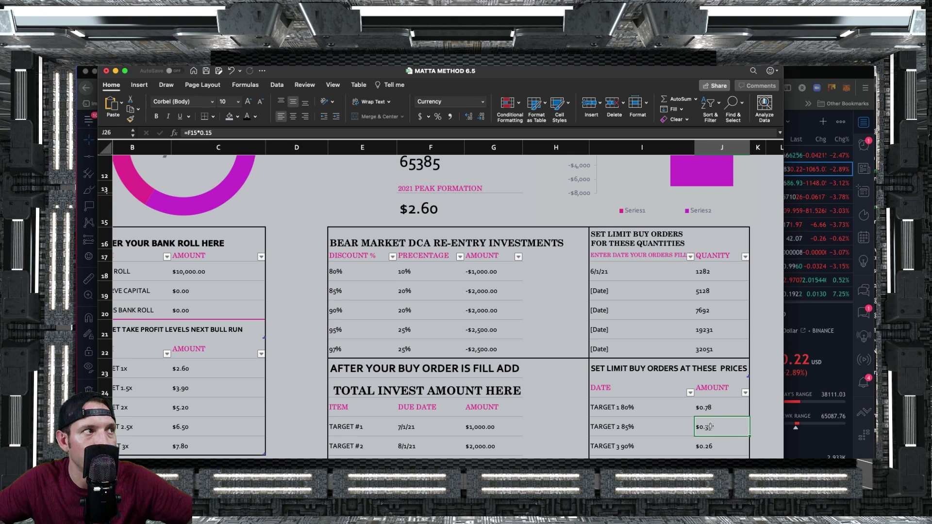
# Undo the earlier Target 1 change and commit a 30% price formula in J25.
pyautogui.press('super+z')
pyautogui.press('Return')
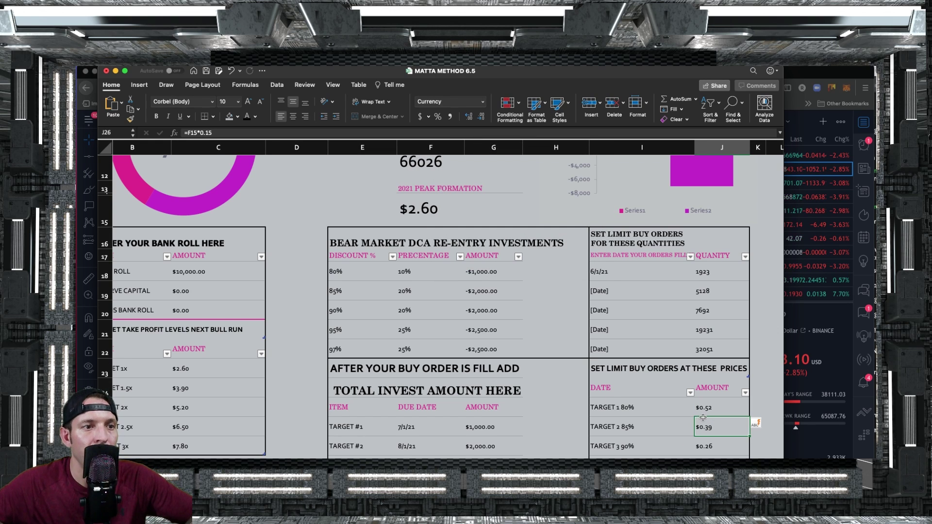
pyautogui.click(704, 415)
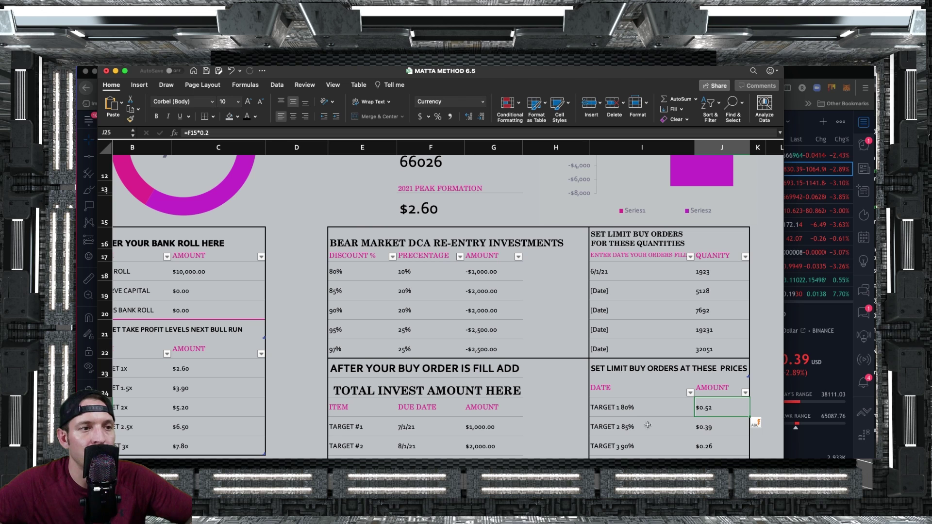
pyautogui.click(227, 136)
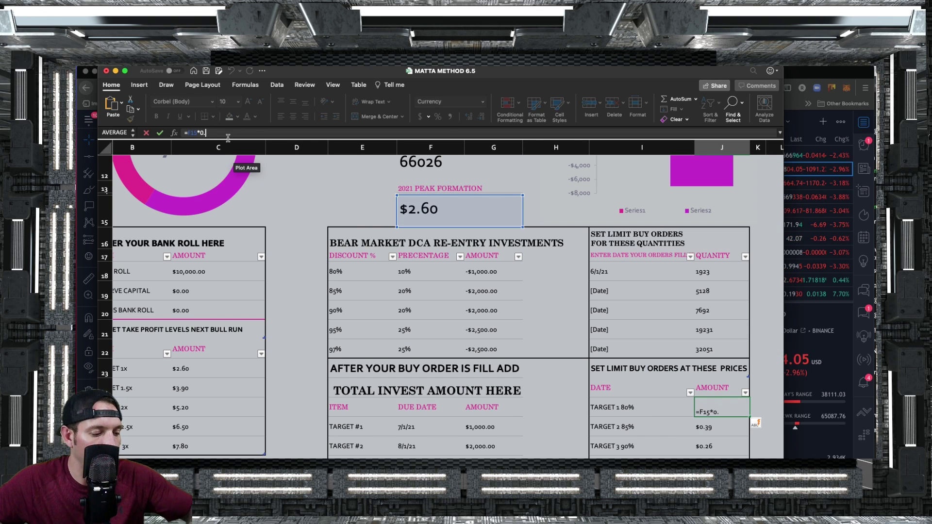
pyautogui.write('3')
pyautogui.press('Return')
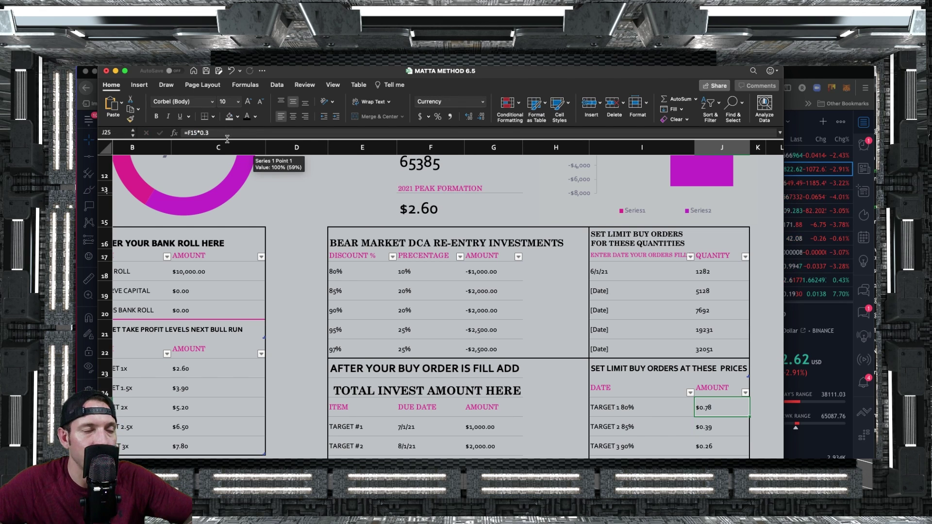
# Minimize the spreadsheet briefly, then begin rewriting the J25 price formula again.
pyautogui.click(115, 72)
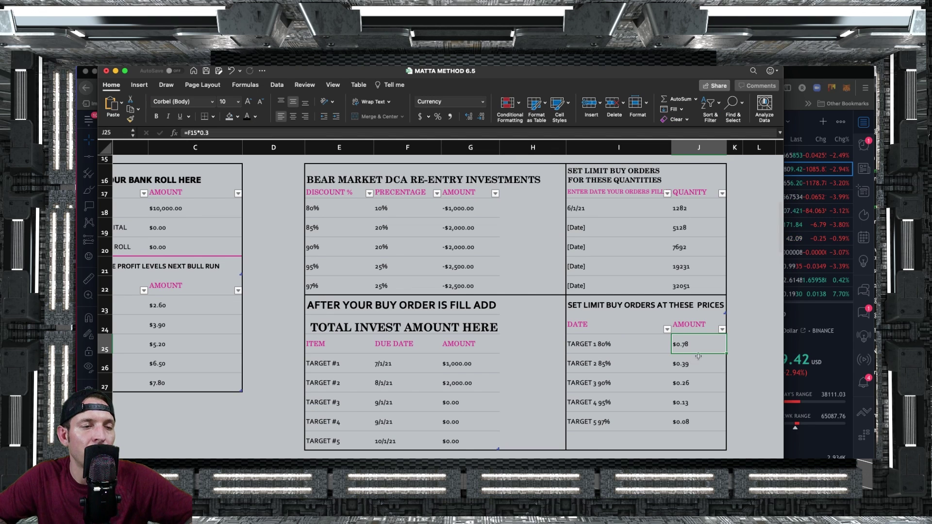
pyautogui.hscroll(-2, 695, 364)
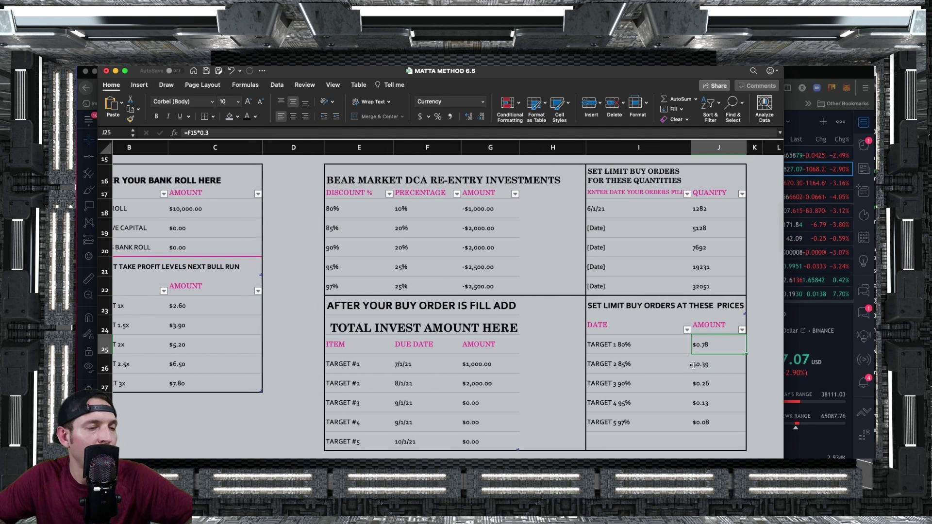
pyautogui.click(220, 135)
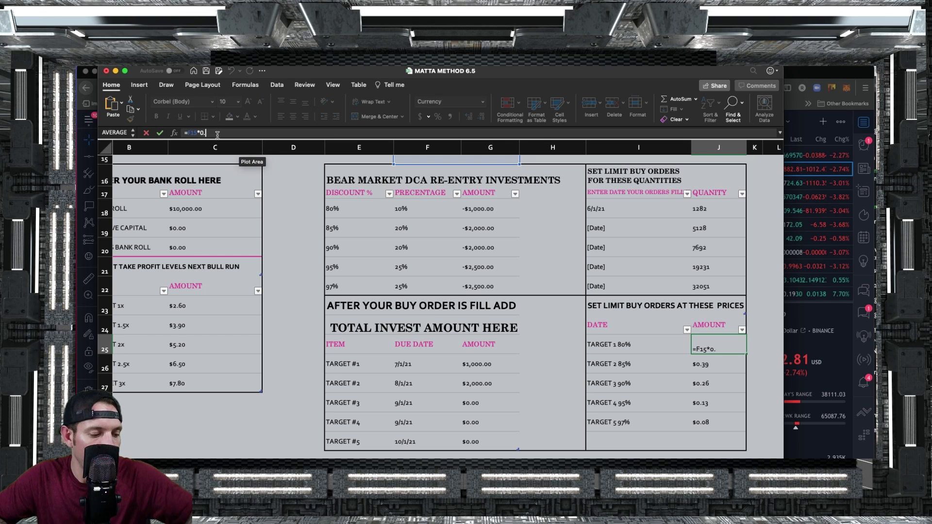
# Commit J25 as =F15*0.2 and rename the TARGET 1 80% label to DCAT1 80%.
pyautogui.press('Return')
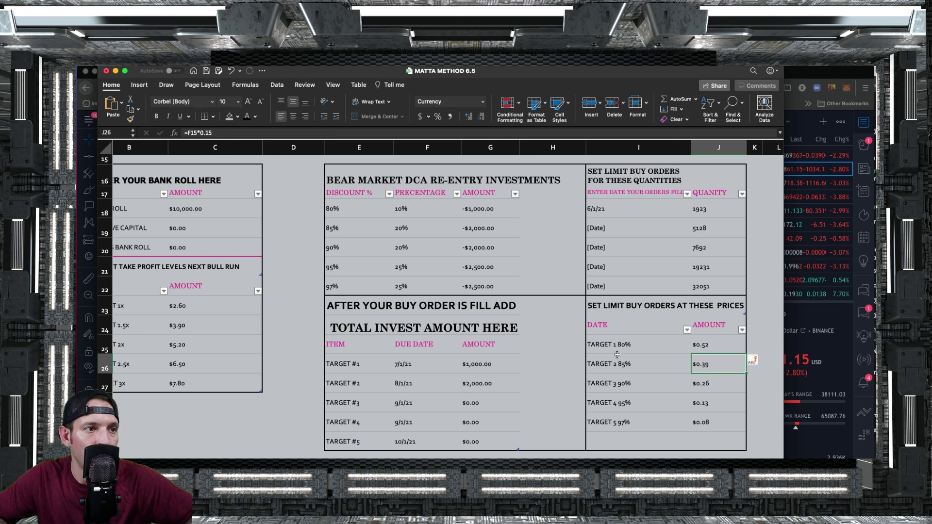
pyautogui.click(630, 354)
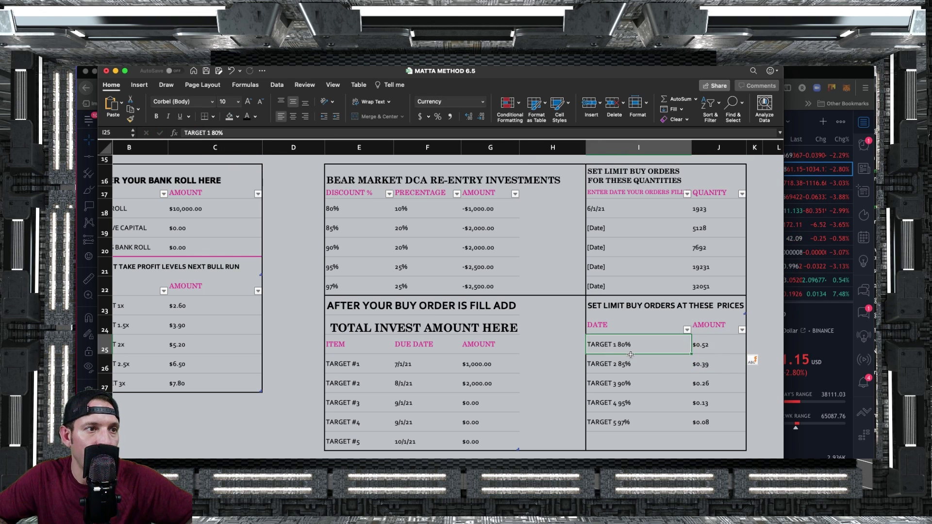
pyautogui.doubleClick(607, 345)
pyautogui.write('DCAT')
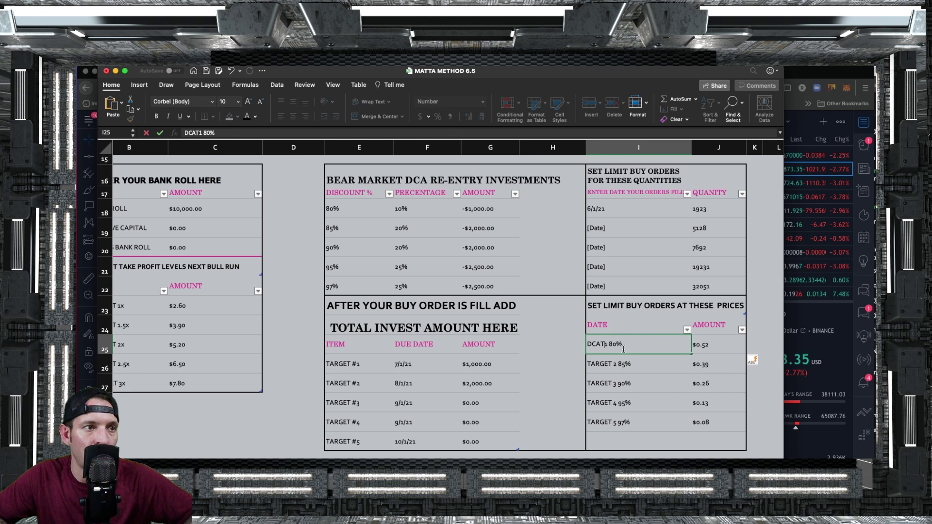
pyautogui.click(703, 352)
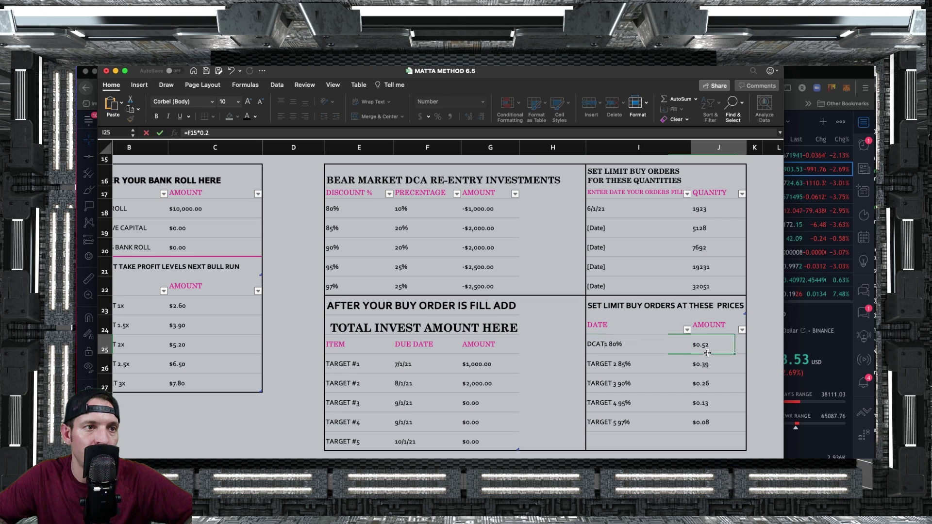
# Review the DCAT1 80% label, the J25 and J26 prices, and the remaining target labels.
pyautogui.click(622, 353)
pyautogui.click(708, 353)
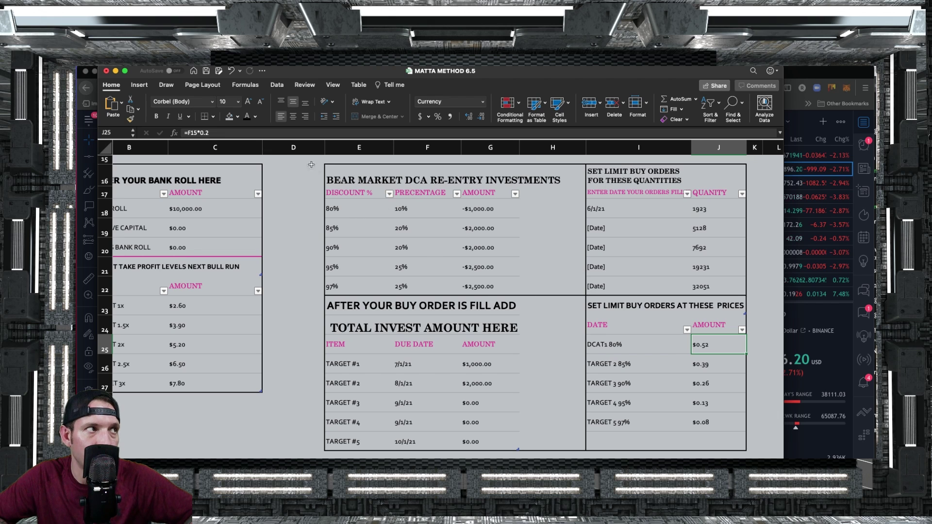
pyautogui.press('Down')
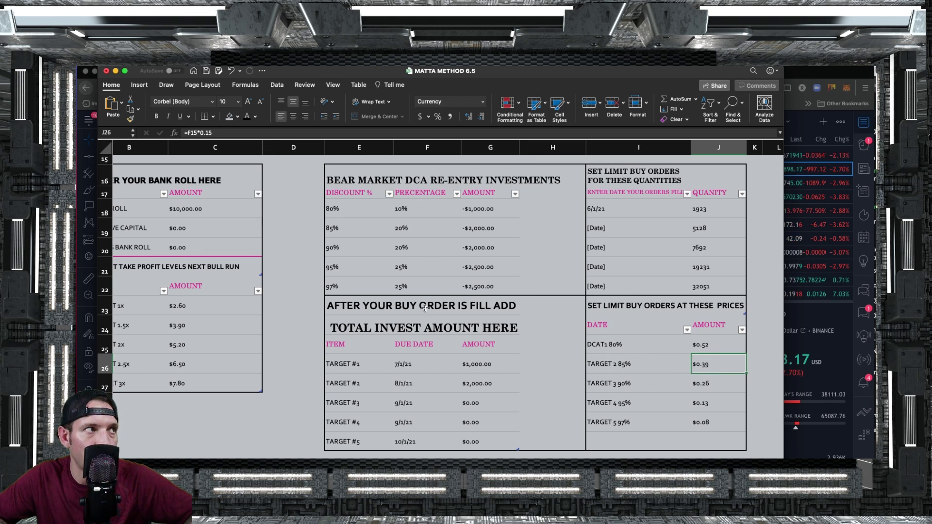
pyautogui.click(618, 352)
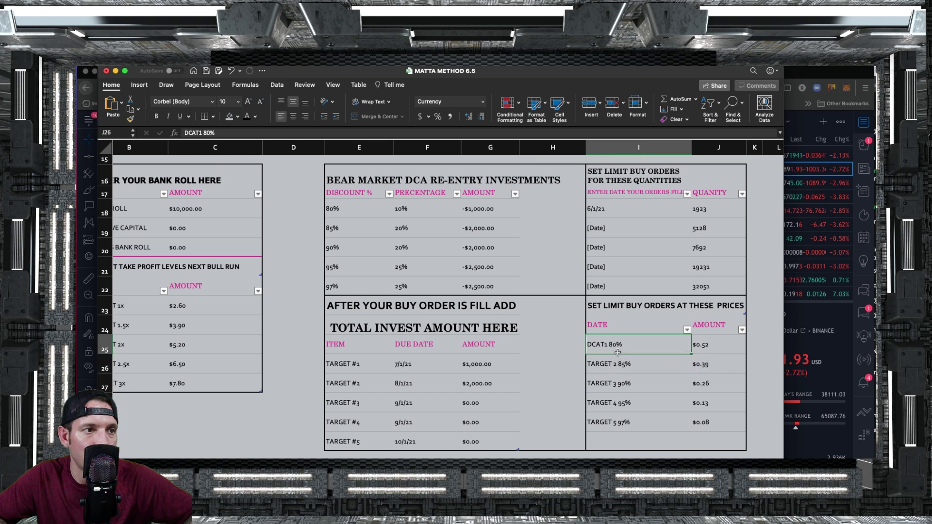
pyautogui.click(624, 372)
pyautogui.click(632, 392)
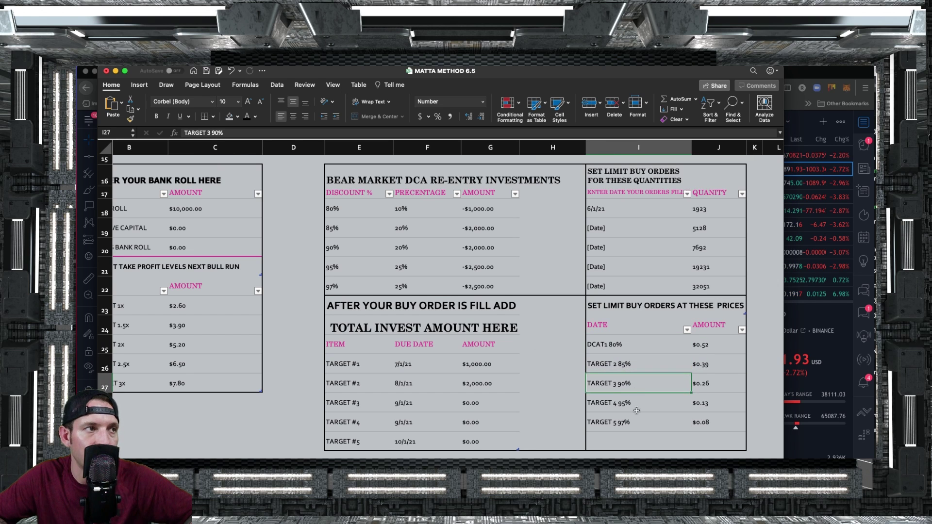